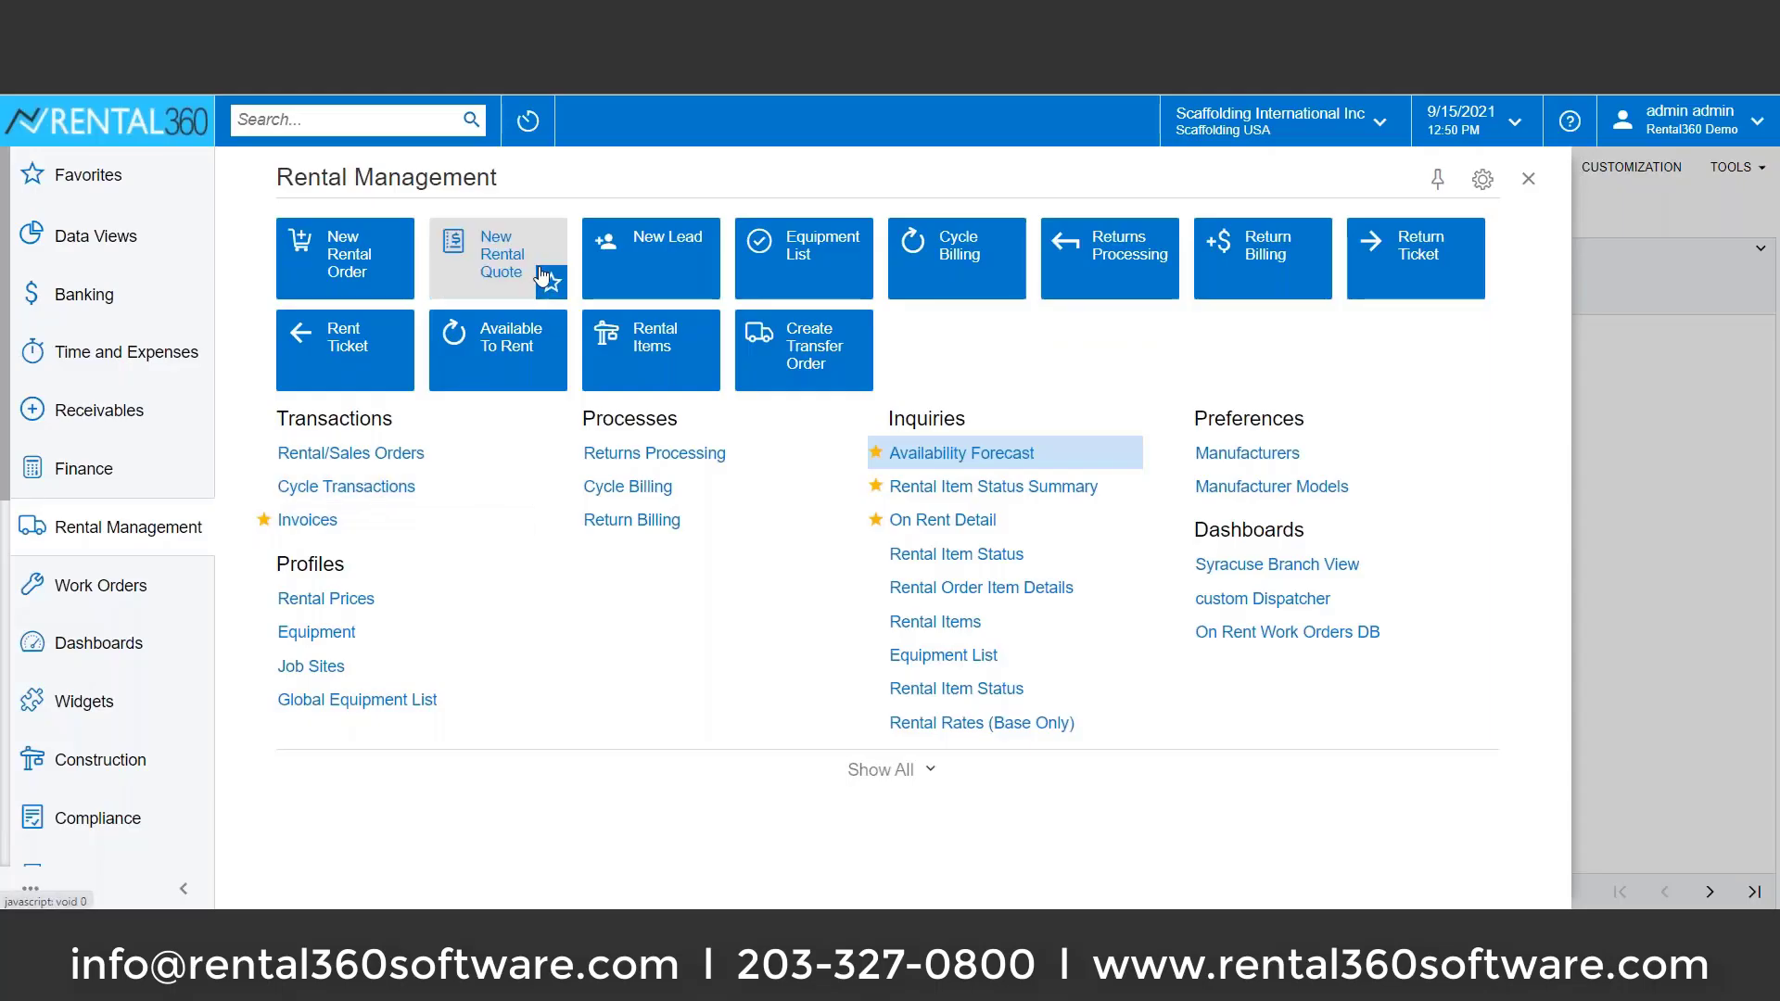
# Create a new blank RQ rental quote and place the cursor in its Customer field
pyautogui.click(511, 276)
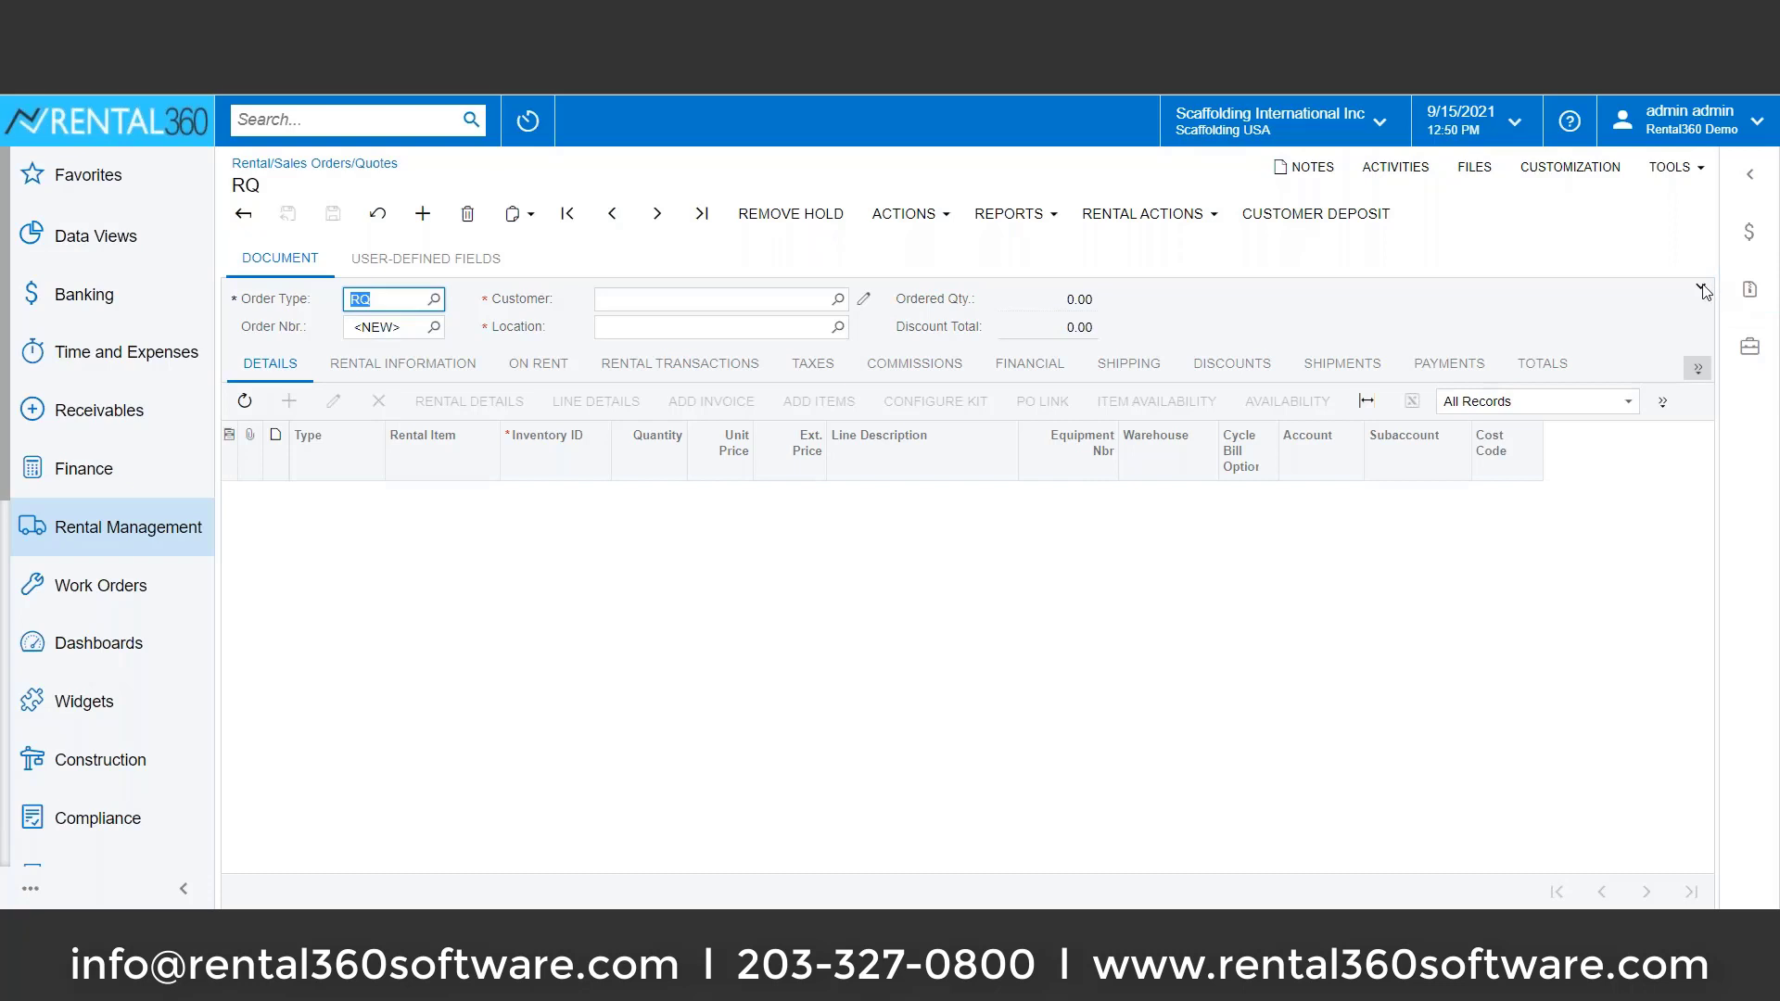
pyautogui.click(707, 300)
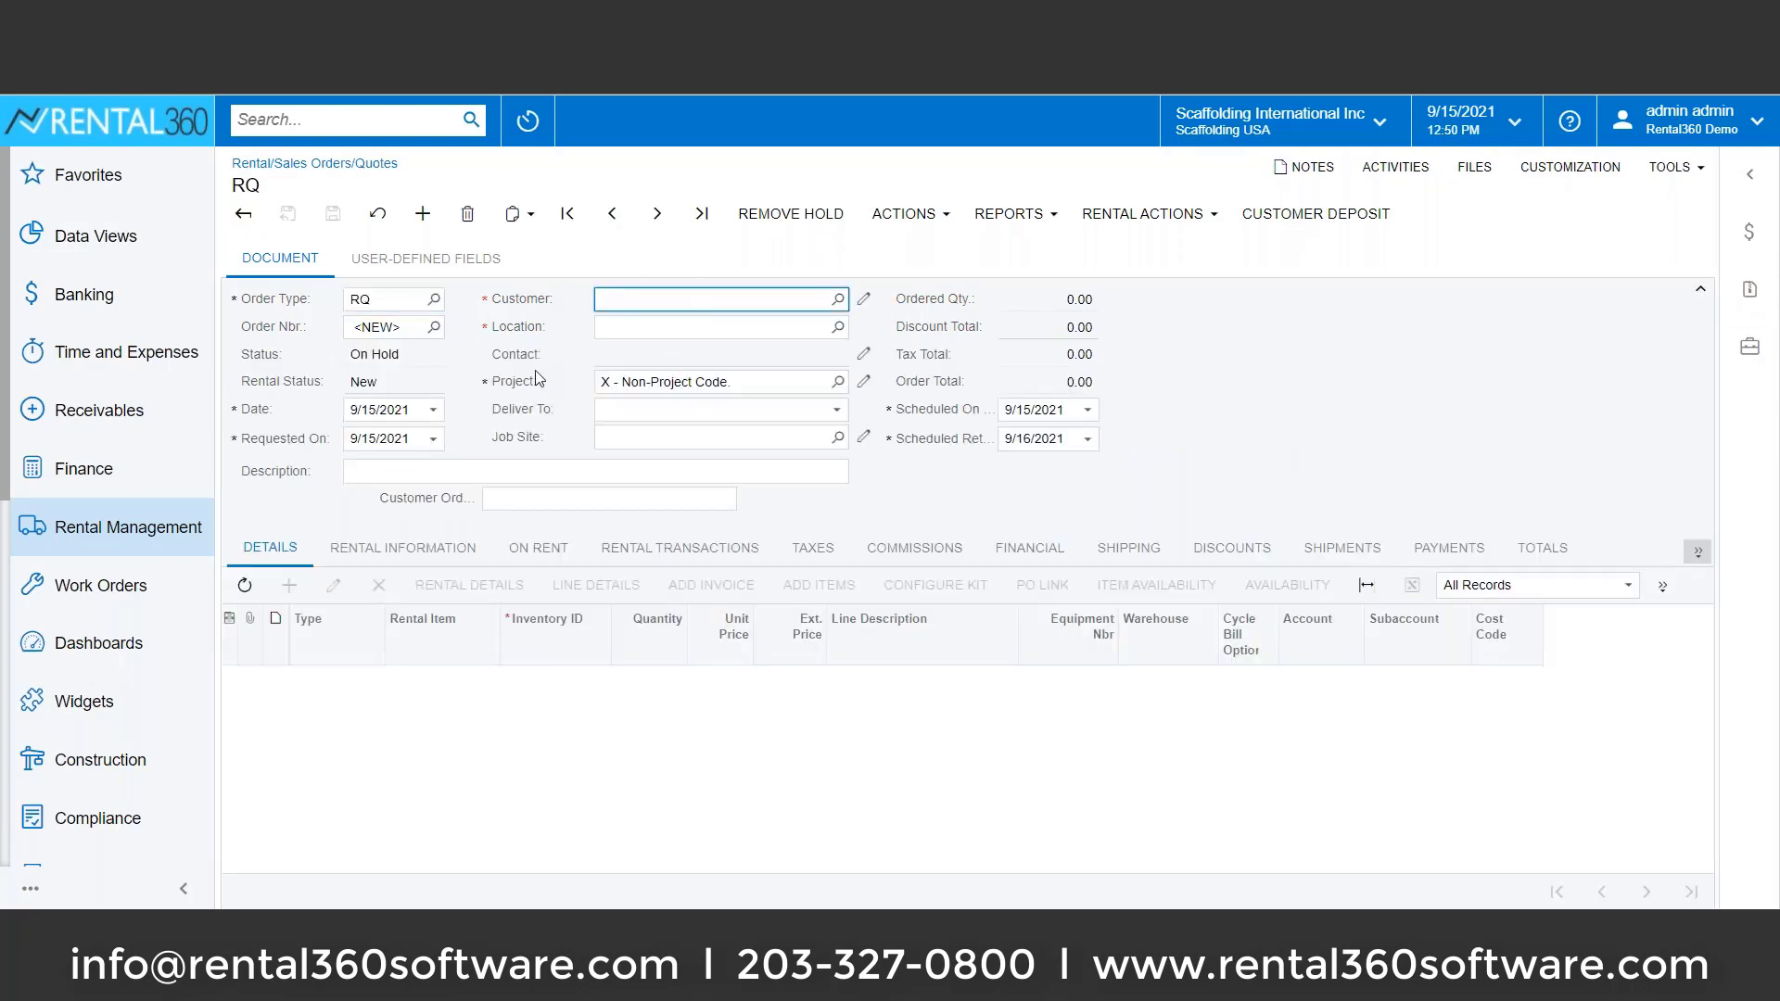
# Set the customer to 10001 - GE Healthcare at its MAIN location, dismissing the payment note
pyautogui.write('ge')
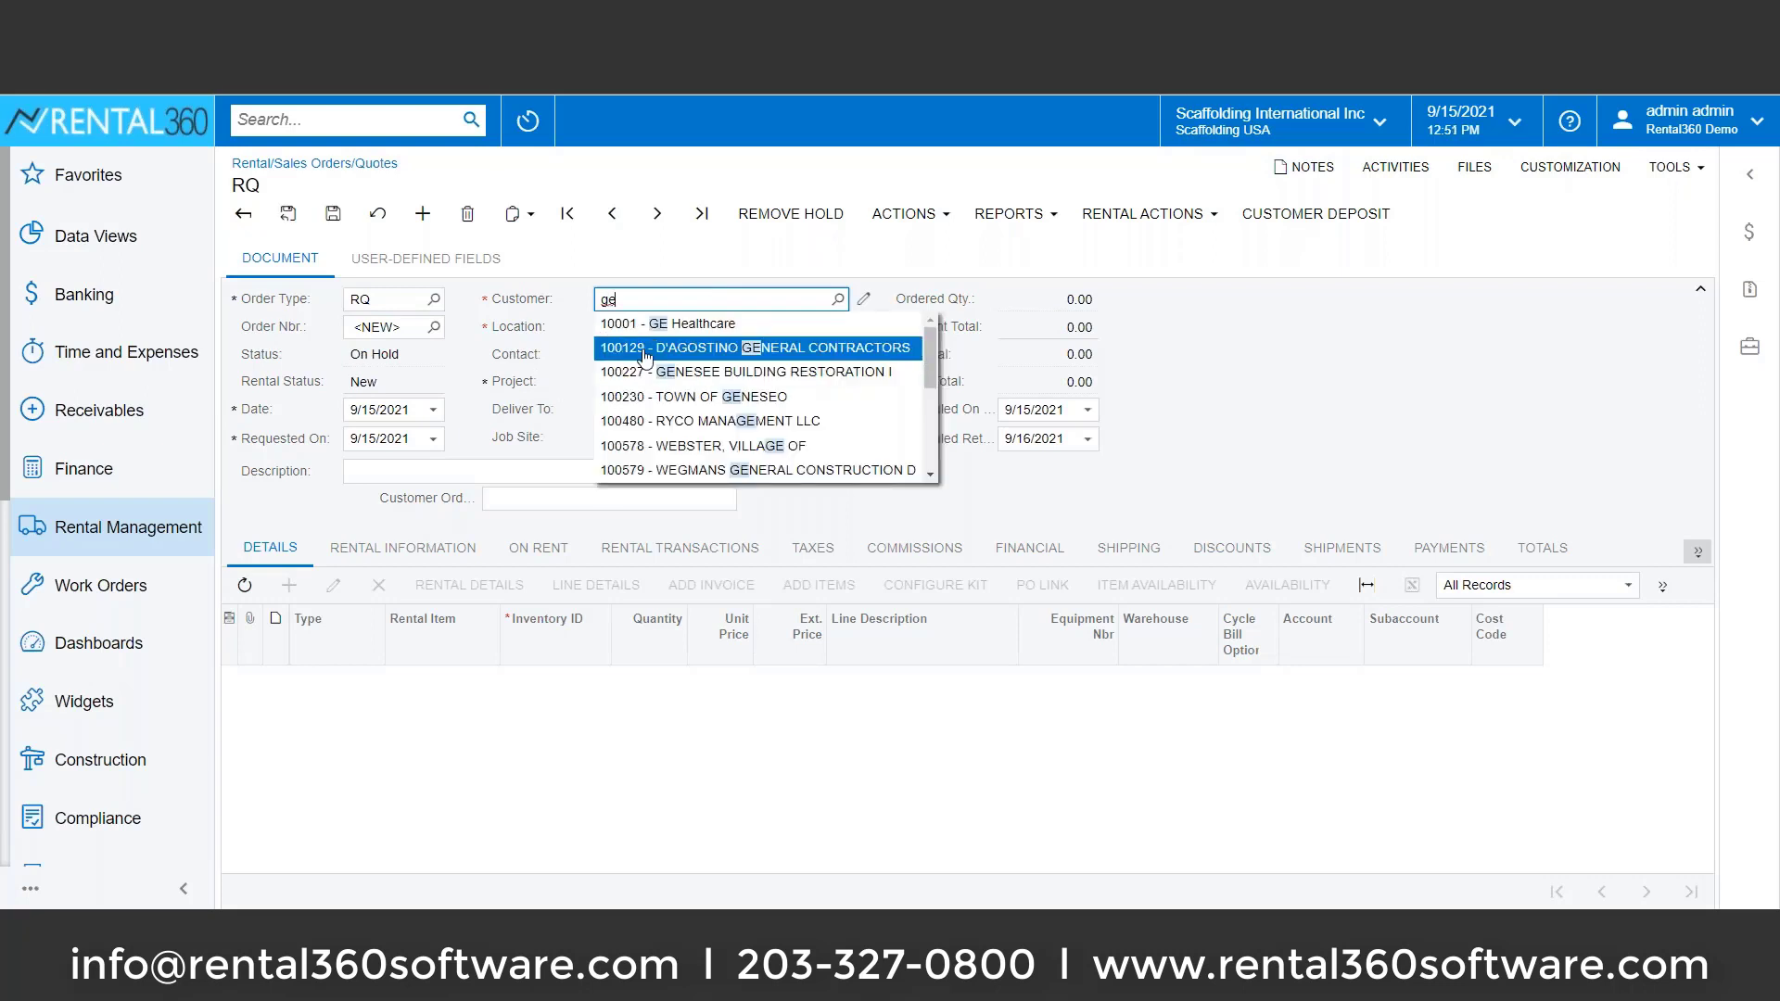
pyautogui.click(657, 324)
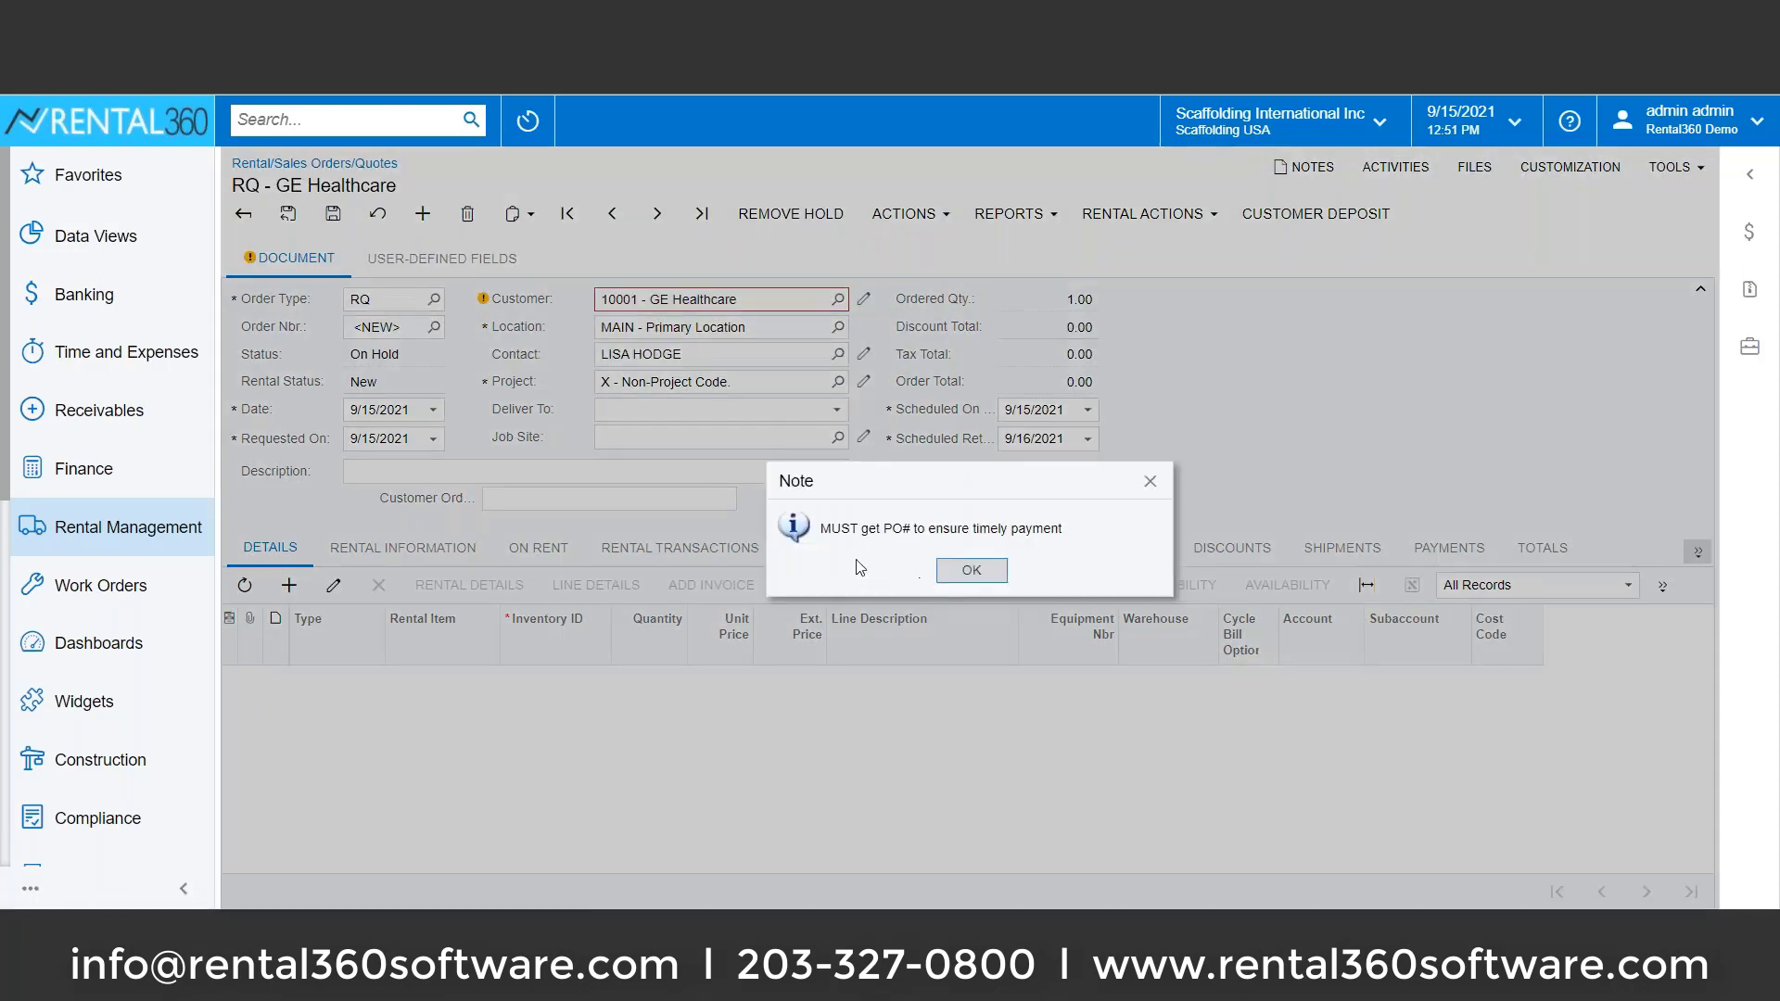
pyautogui.click(945, 580)
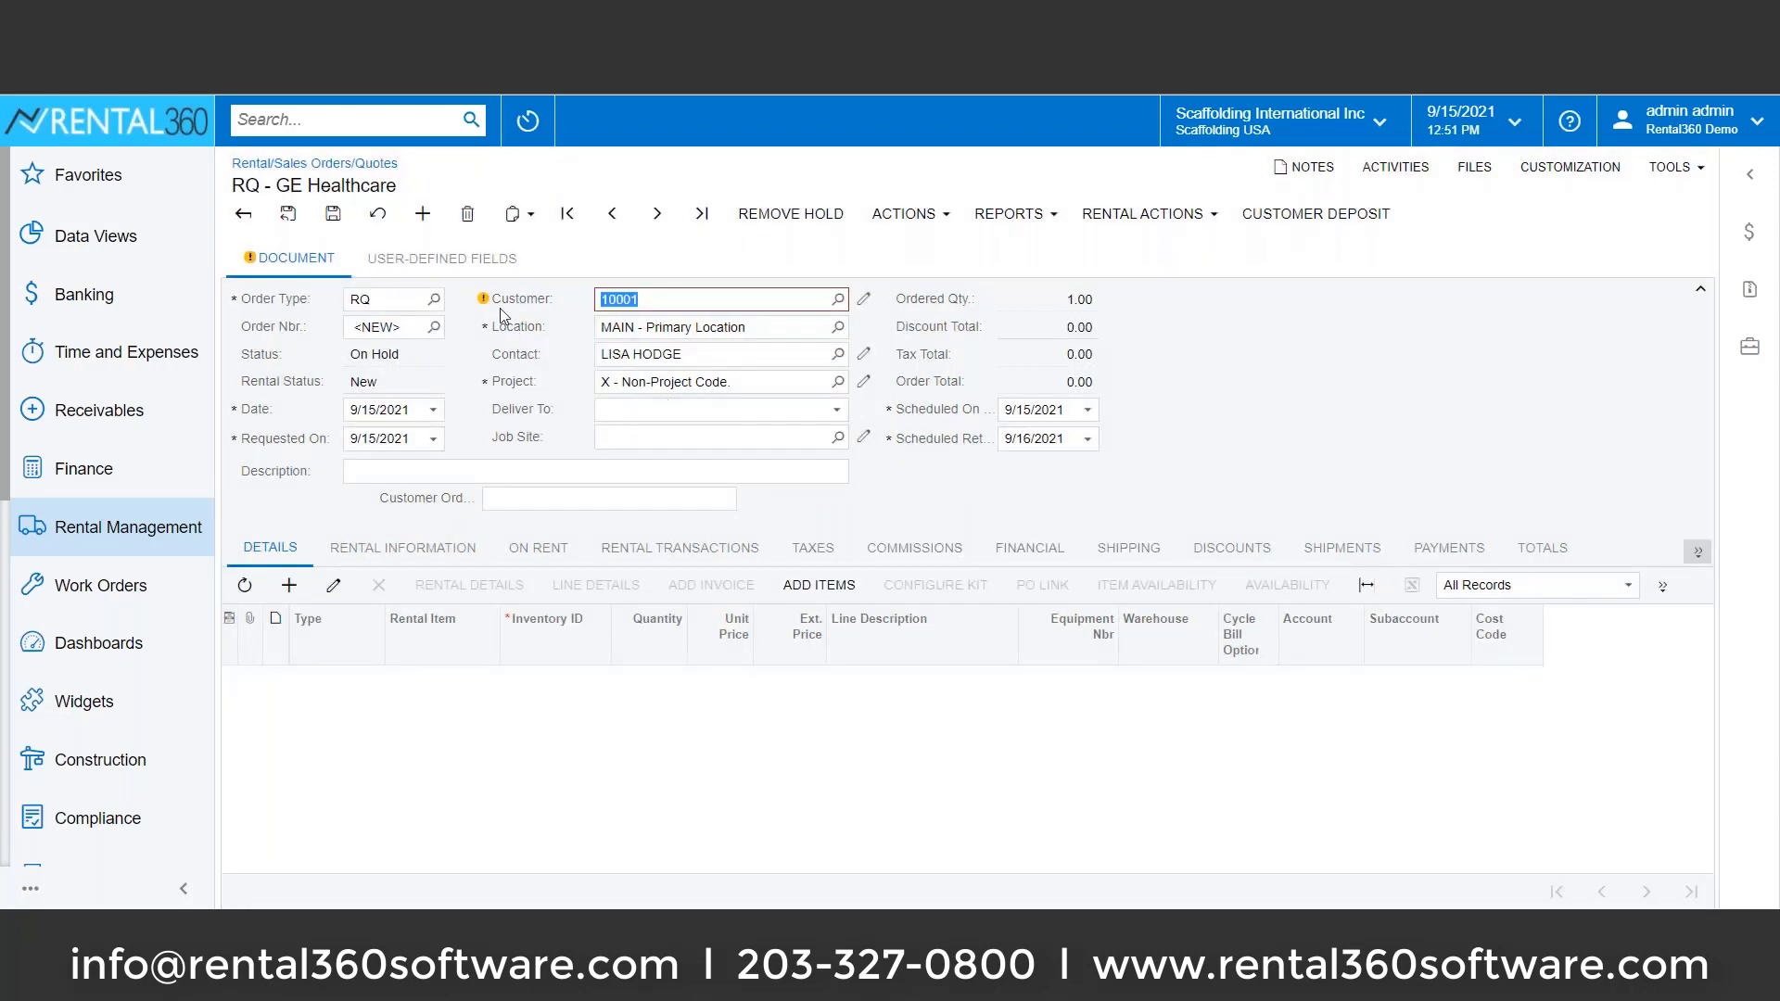
pyautogui.moveTo(484, 301)
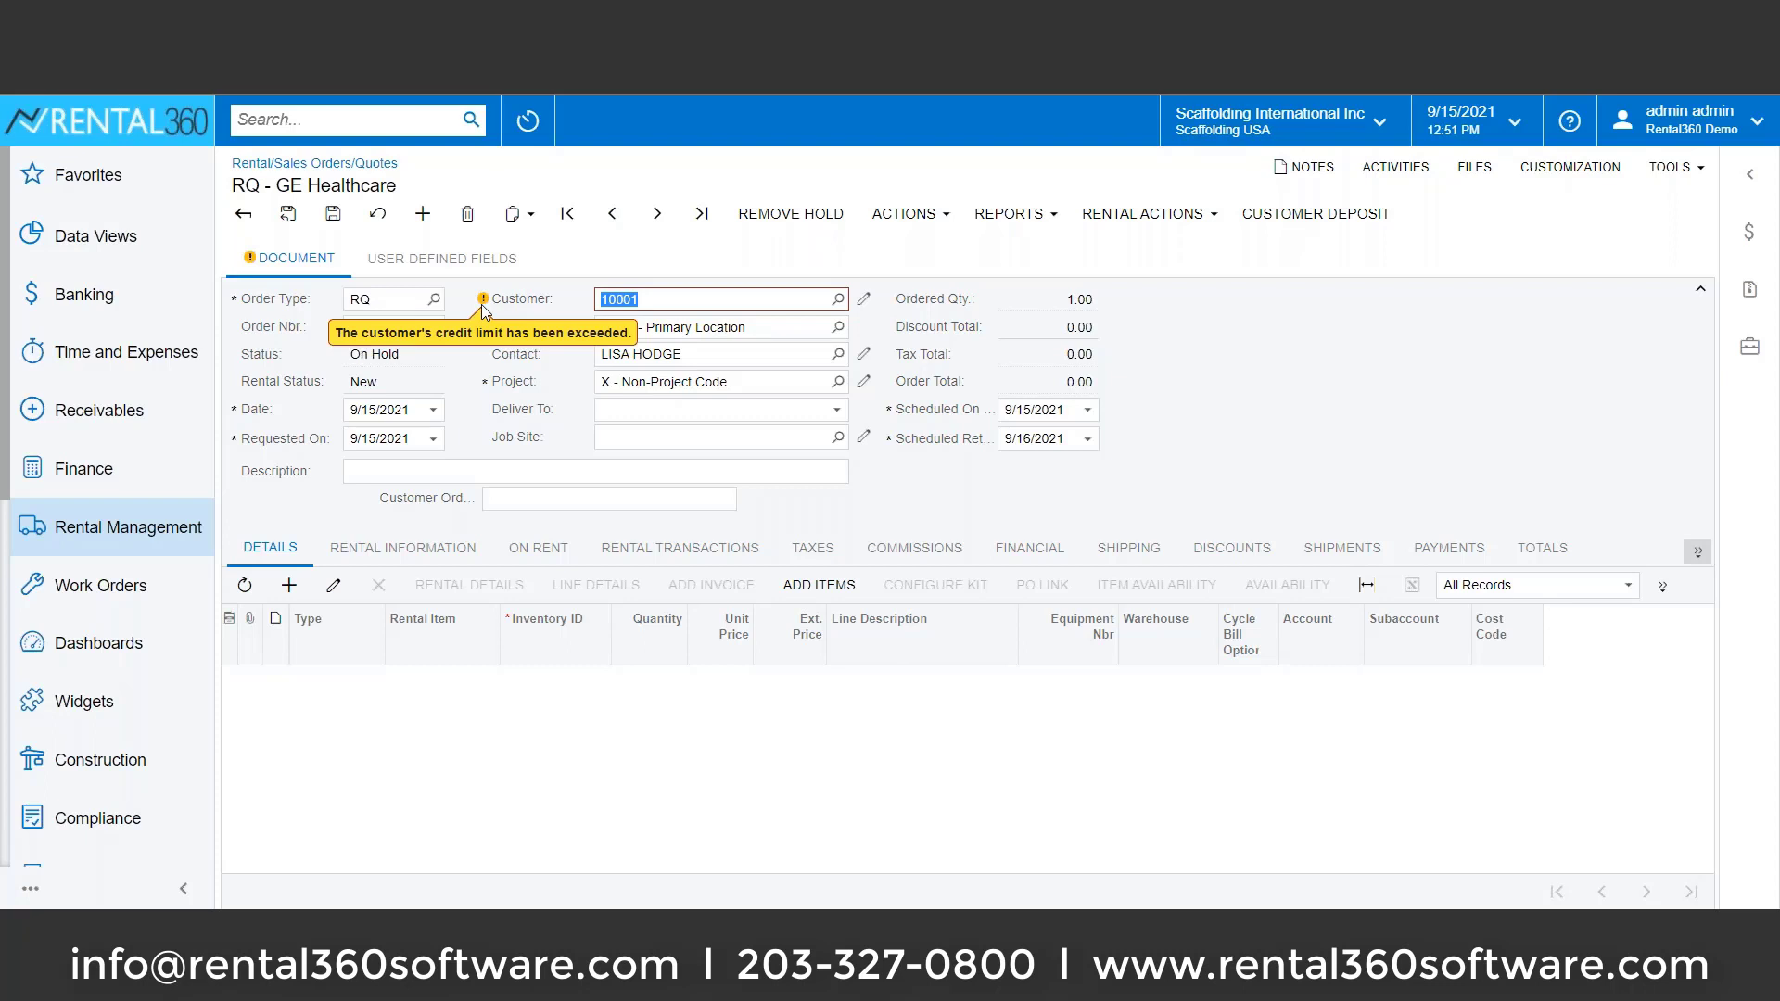
pyautogui.click(837, 327)
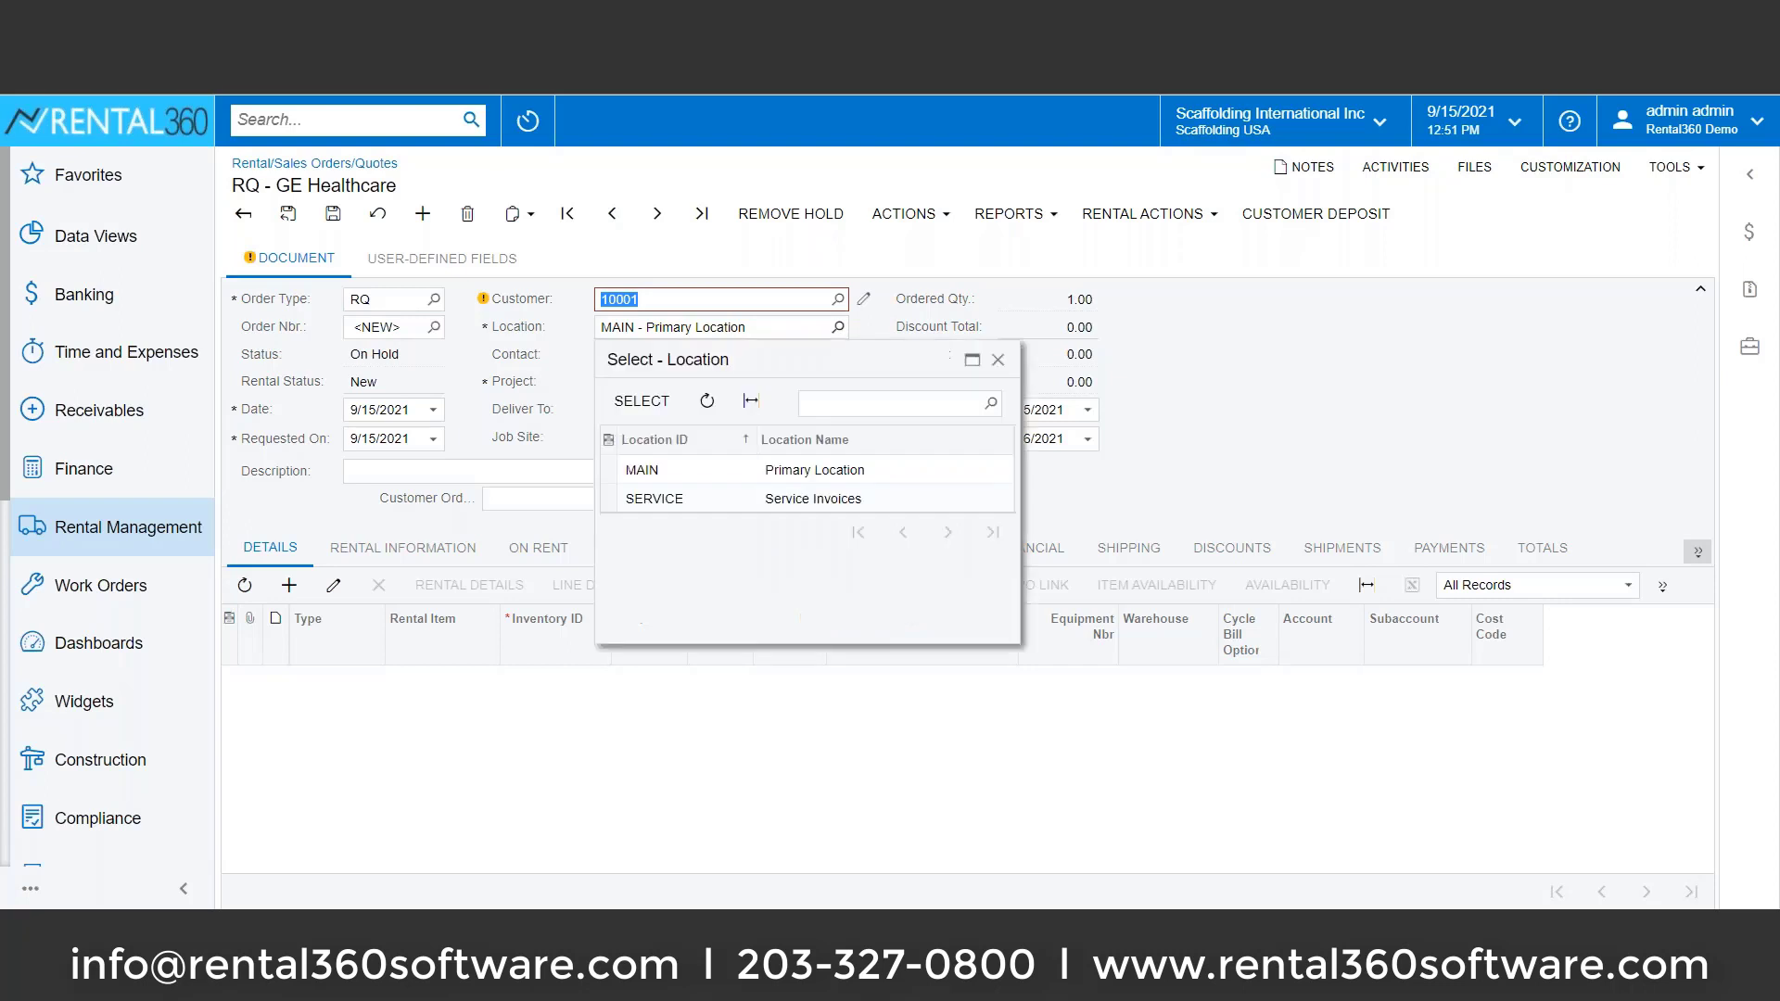
pyautogui.click(998, 360)
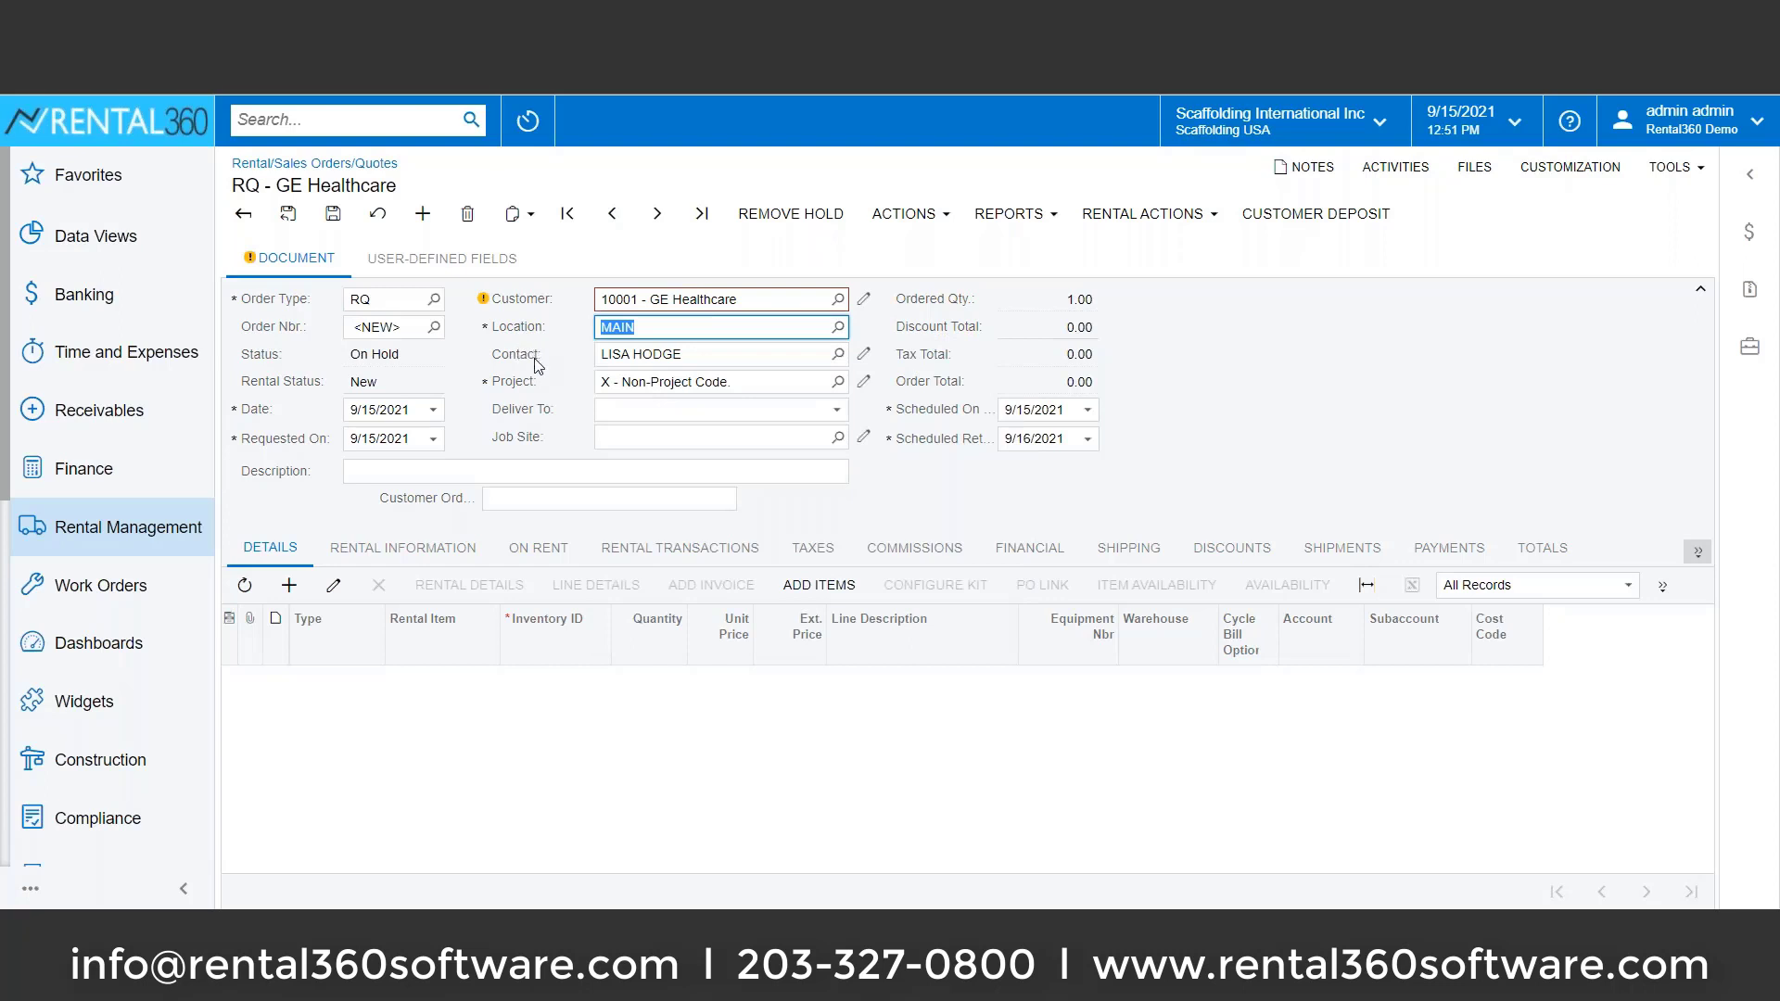
pyautogui.click(836, 413)
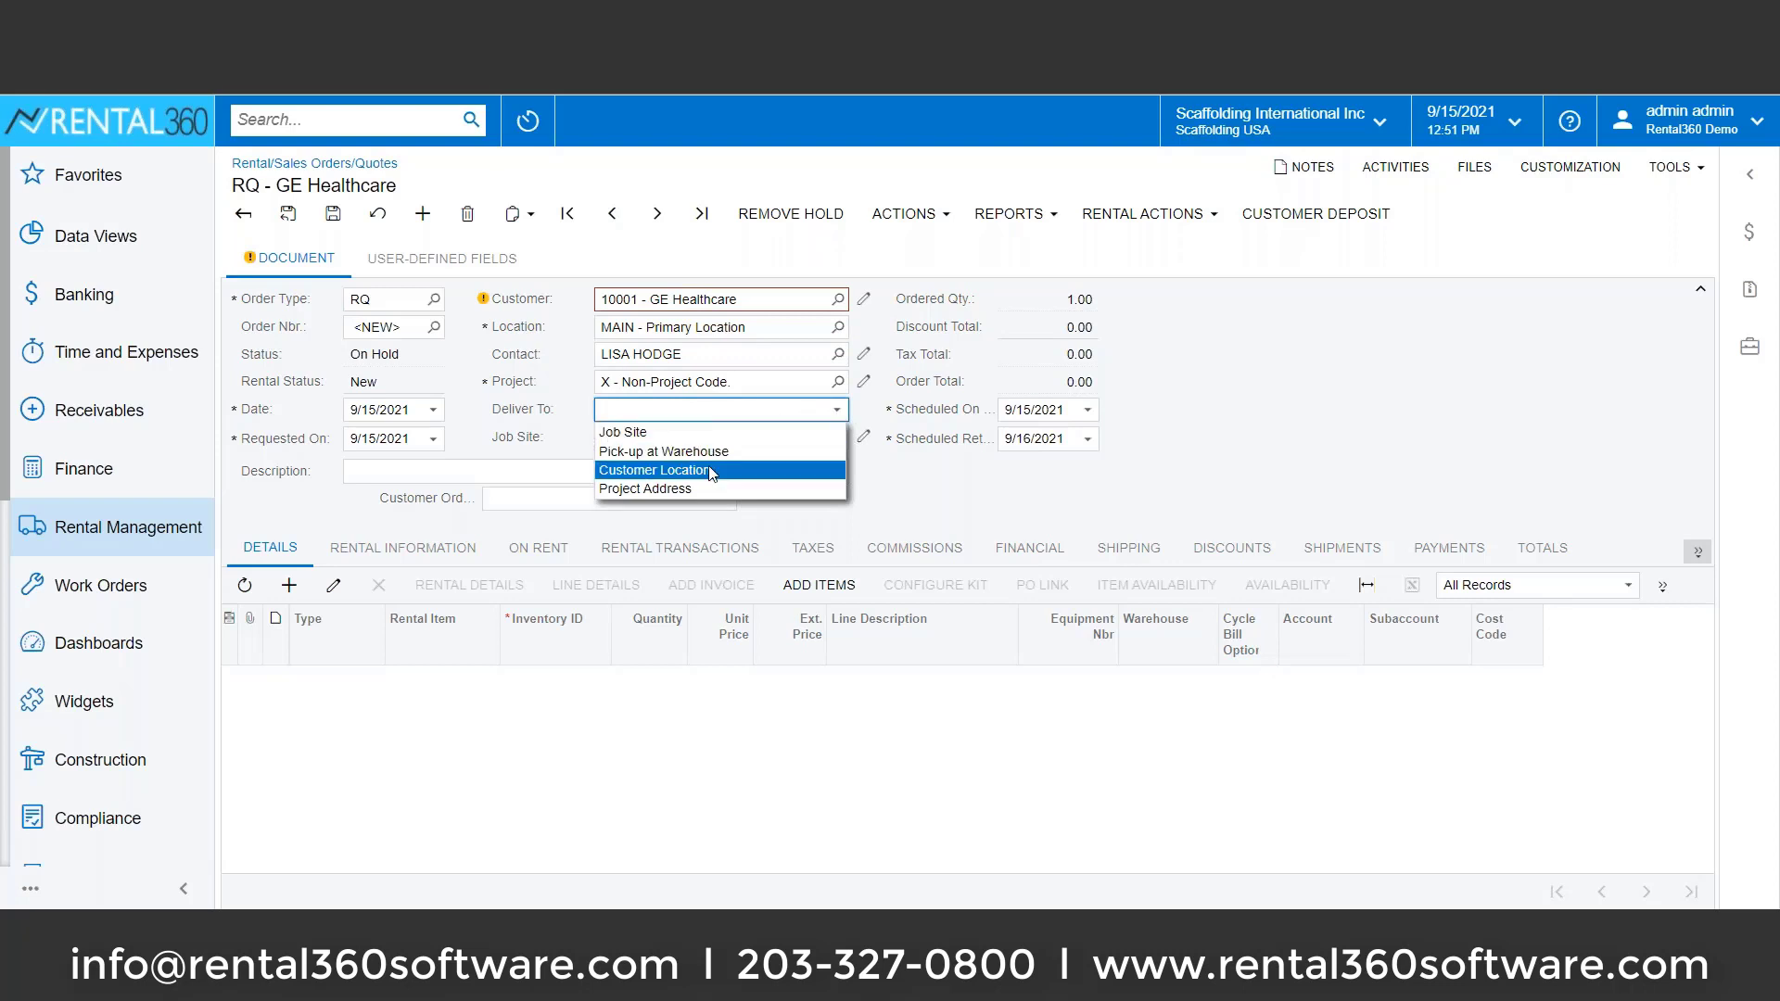
# Deliver the quote to job site OH189508 – NASA Glenn Research Center
pyautogui.click(620, 433)
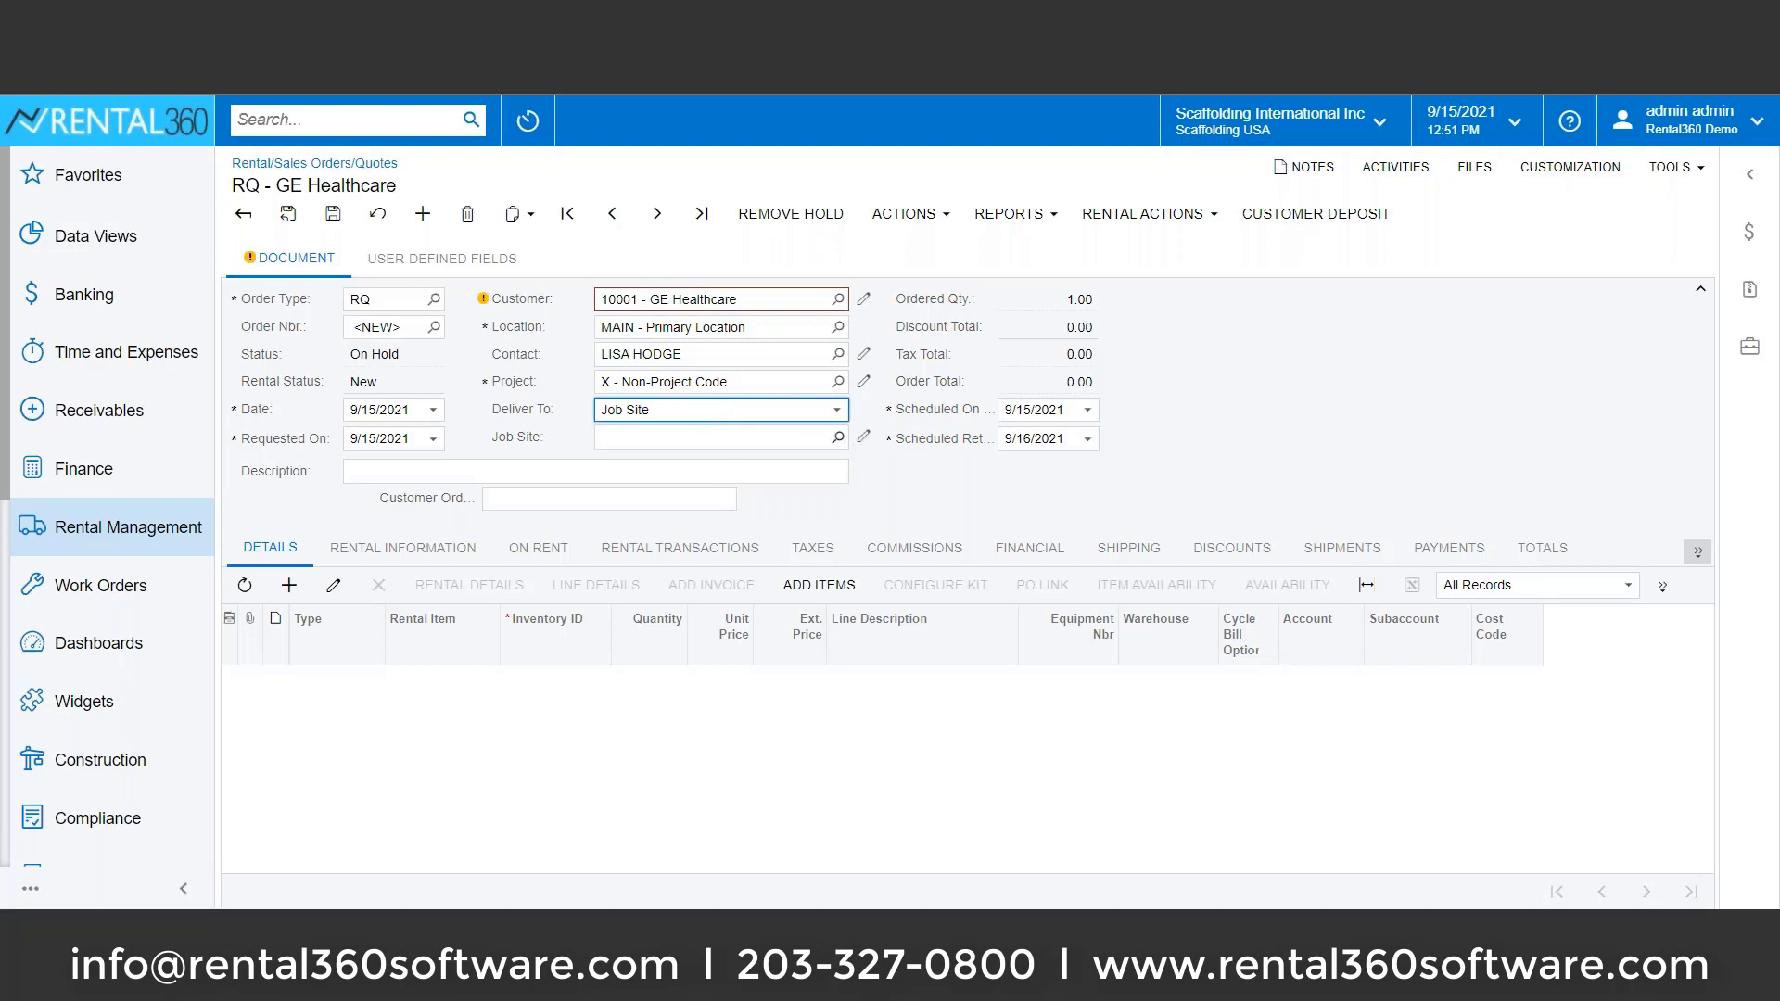
pyautogui.press('F3')
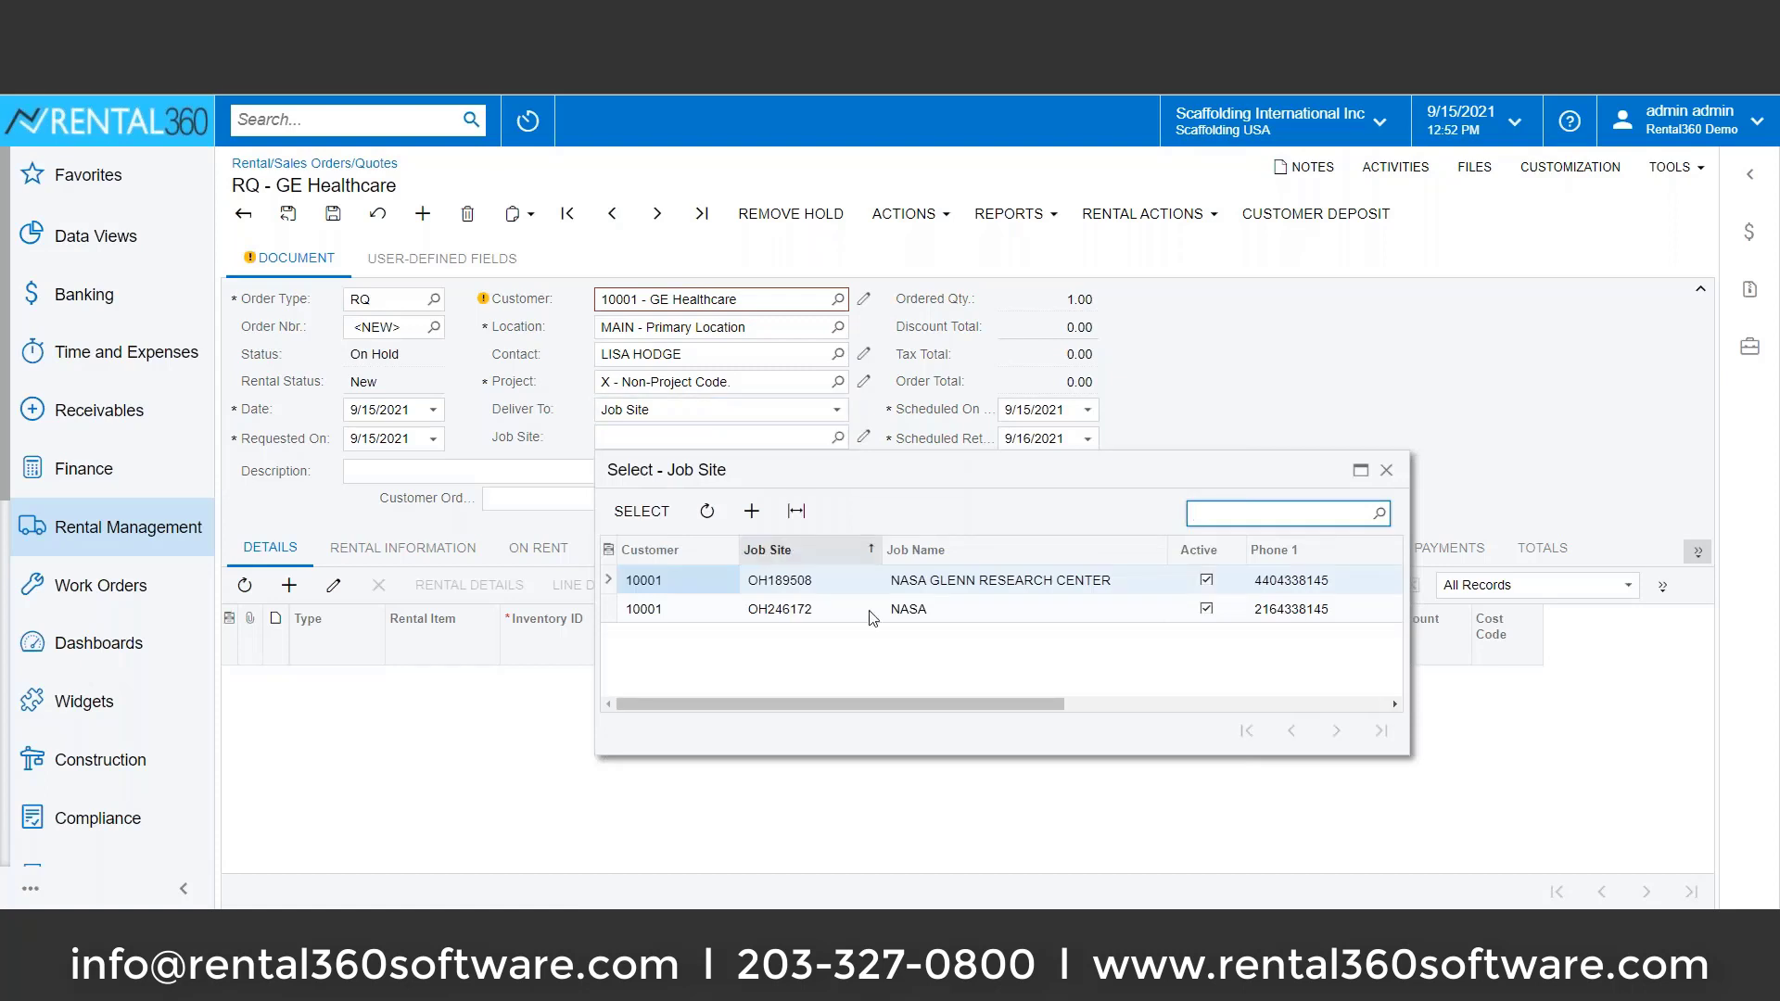
pyautogui.click(778, 582)
pyautogui.doubleClick(779, 582)
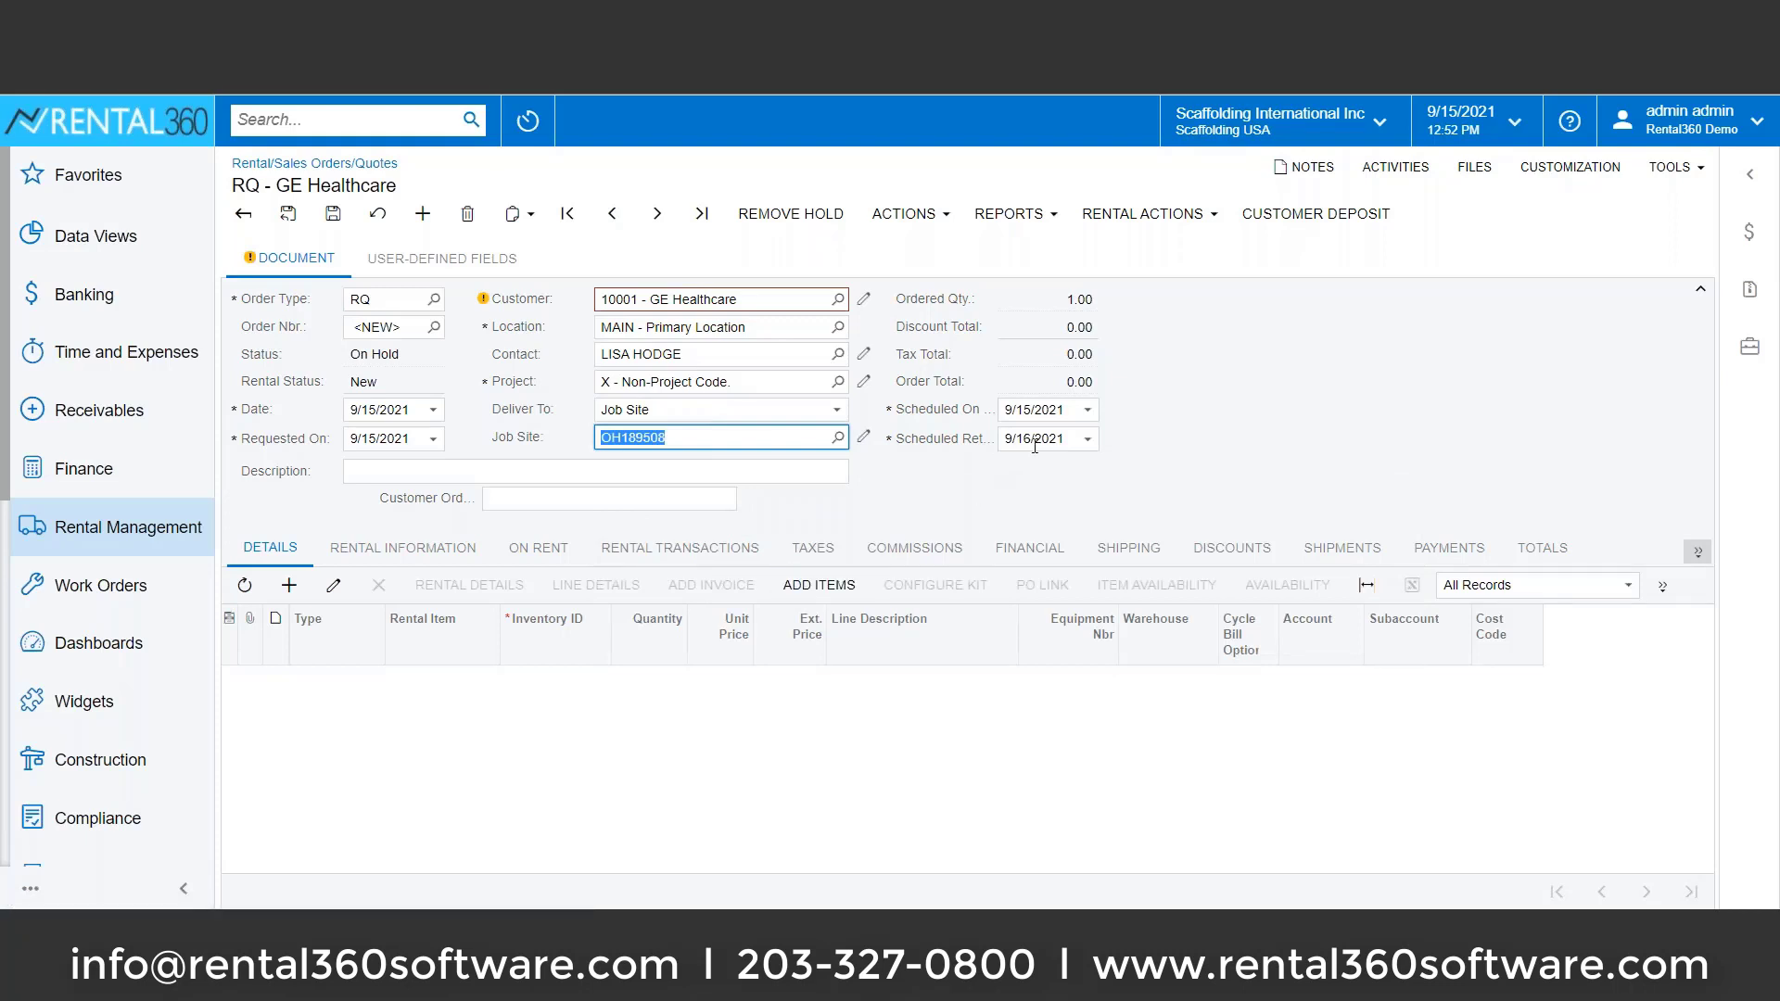
# Move the scheduled return date to 11/19/2021 and apply it to the order lines
pyautogui.click(1088, 441)
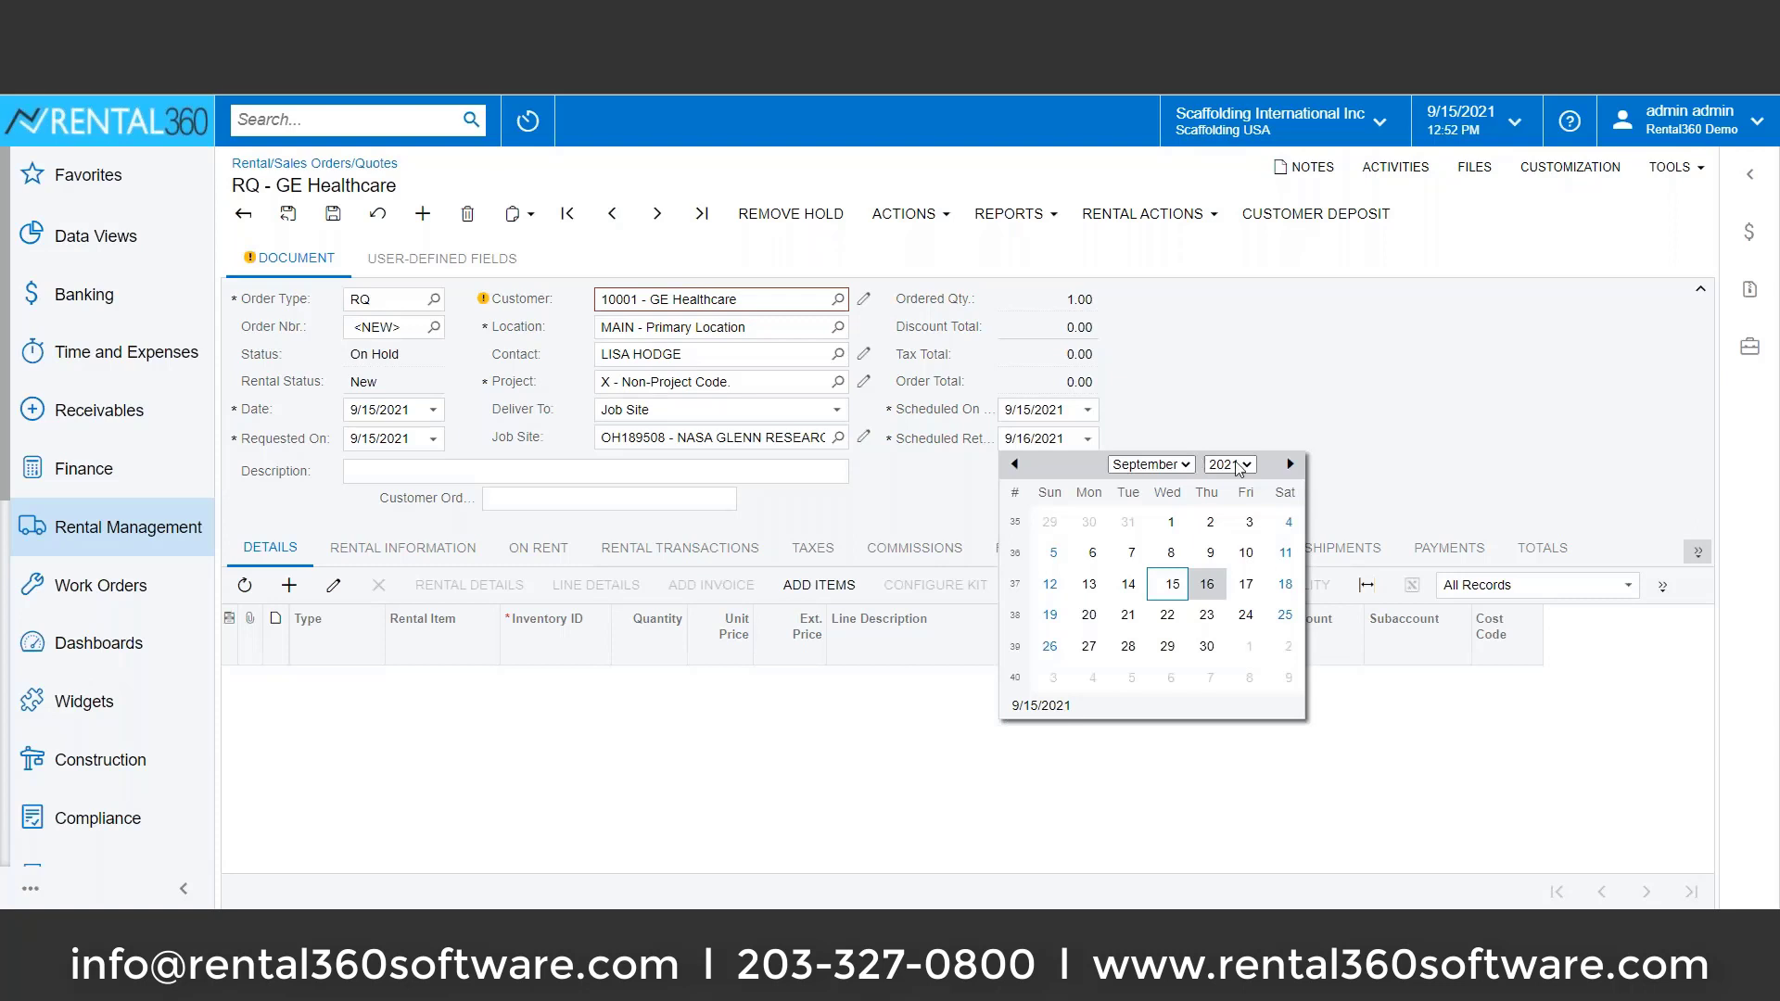
pyautogui.click(1289, 466)
pyautogui.click(1289, 466)
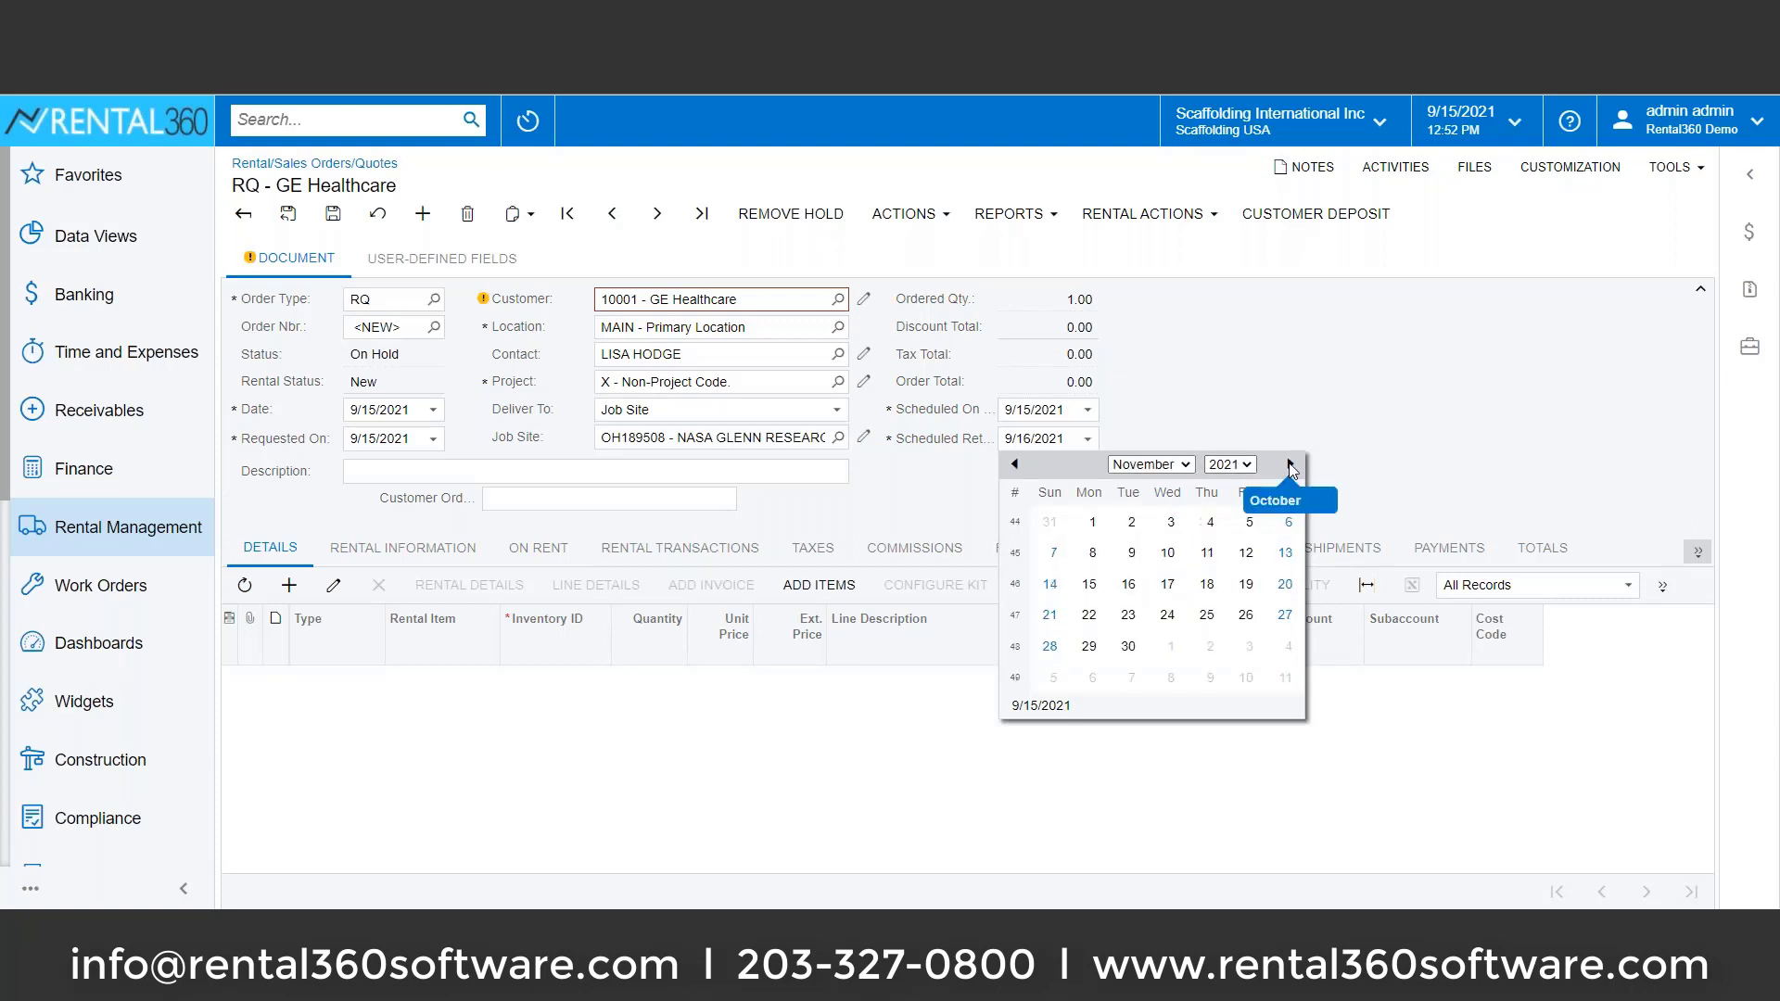
pyautogui.click(1246, 583)
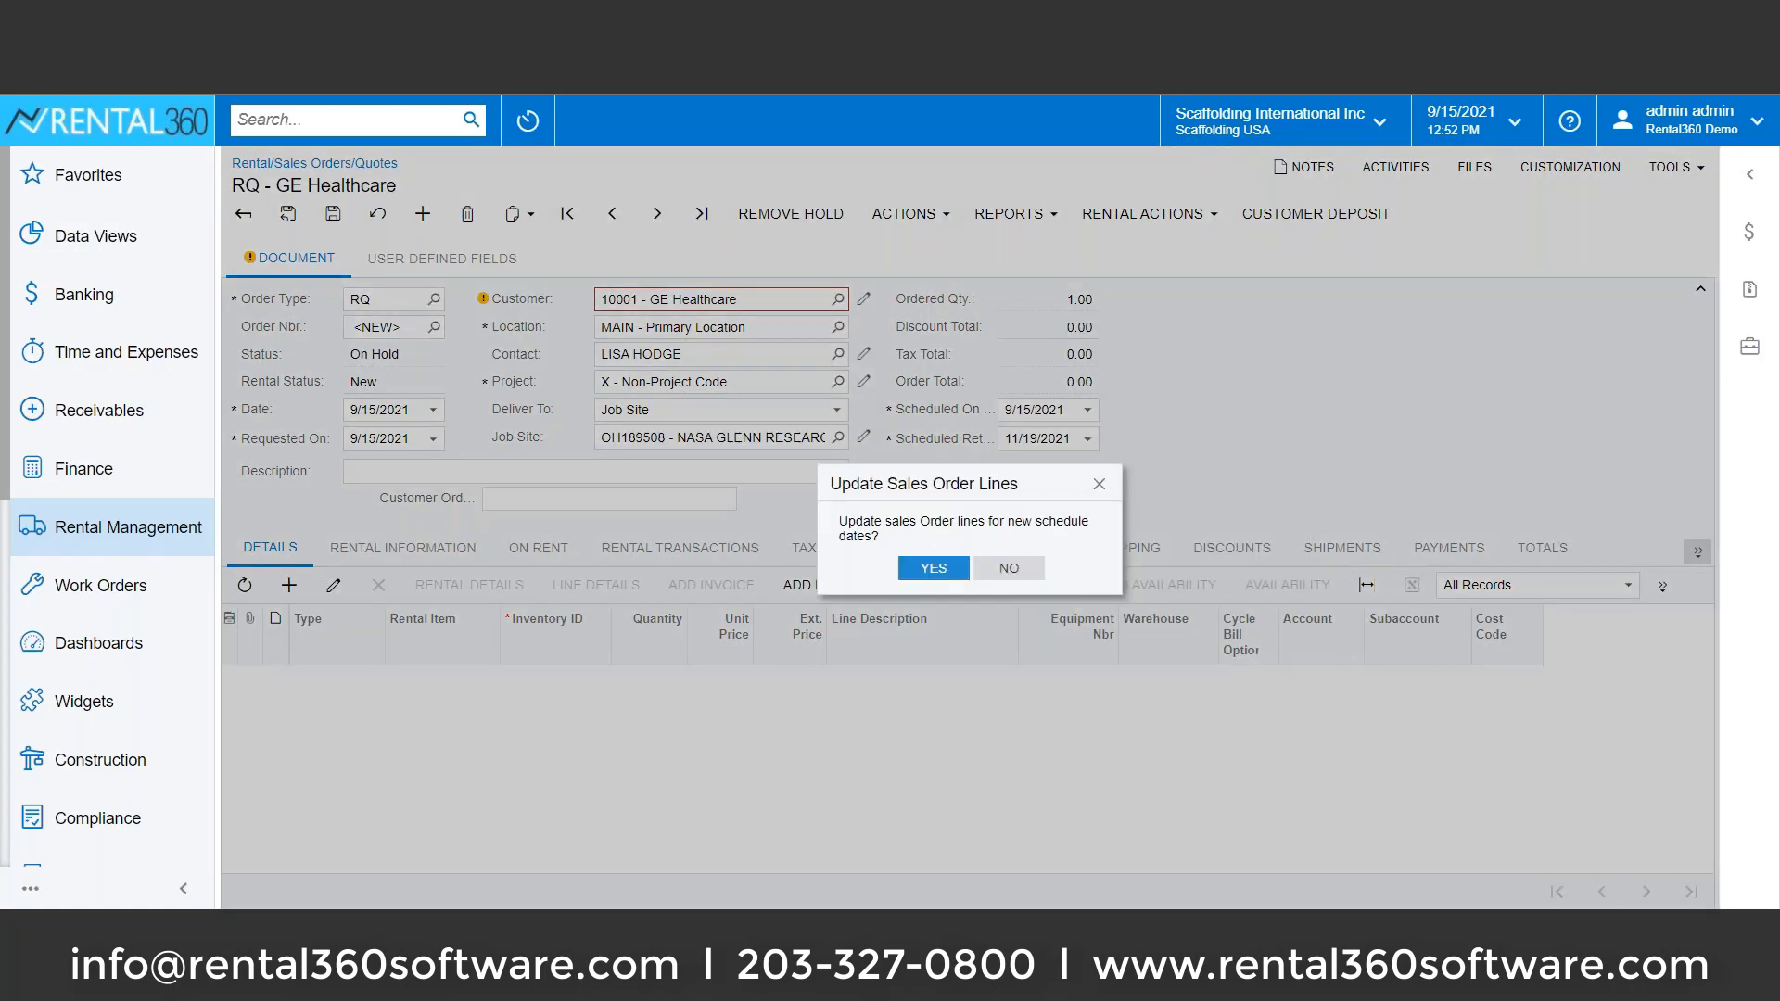
pyautogui.click(927, 568)
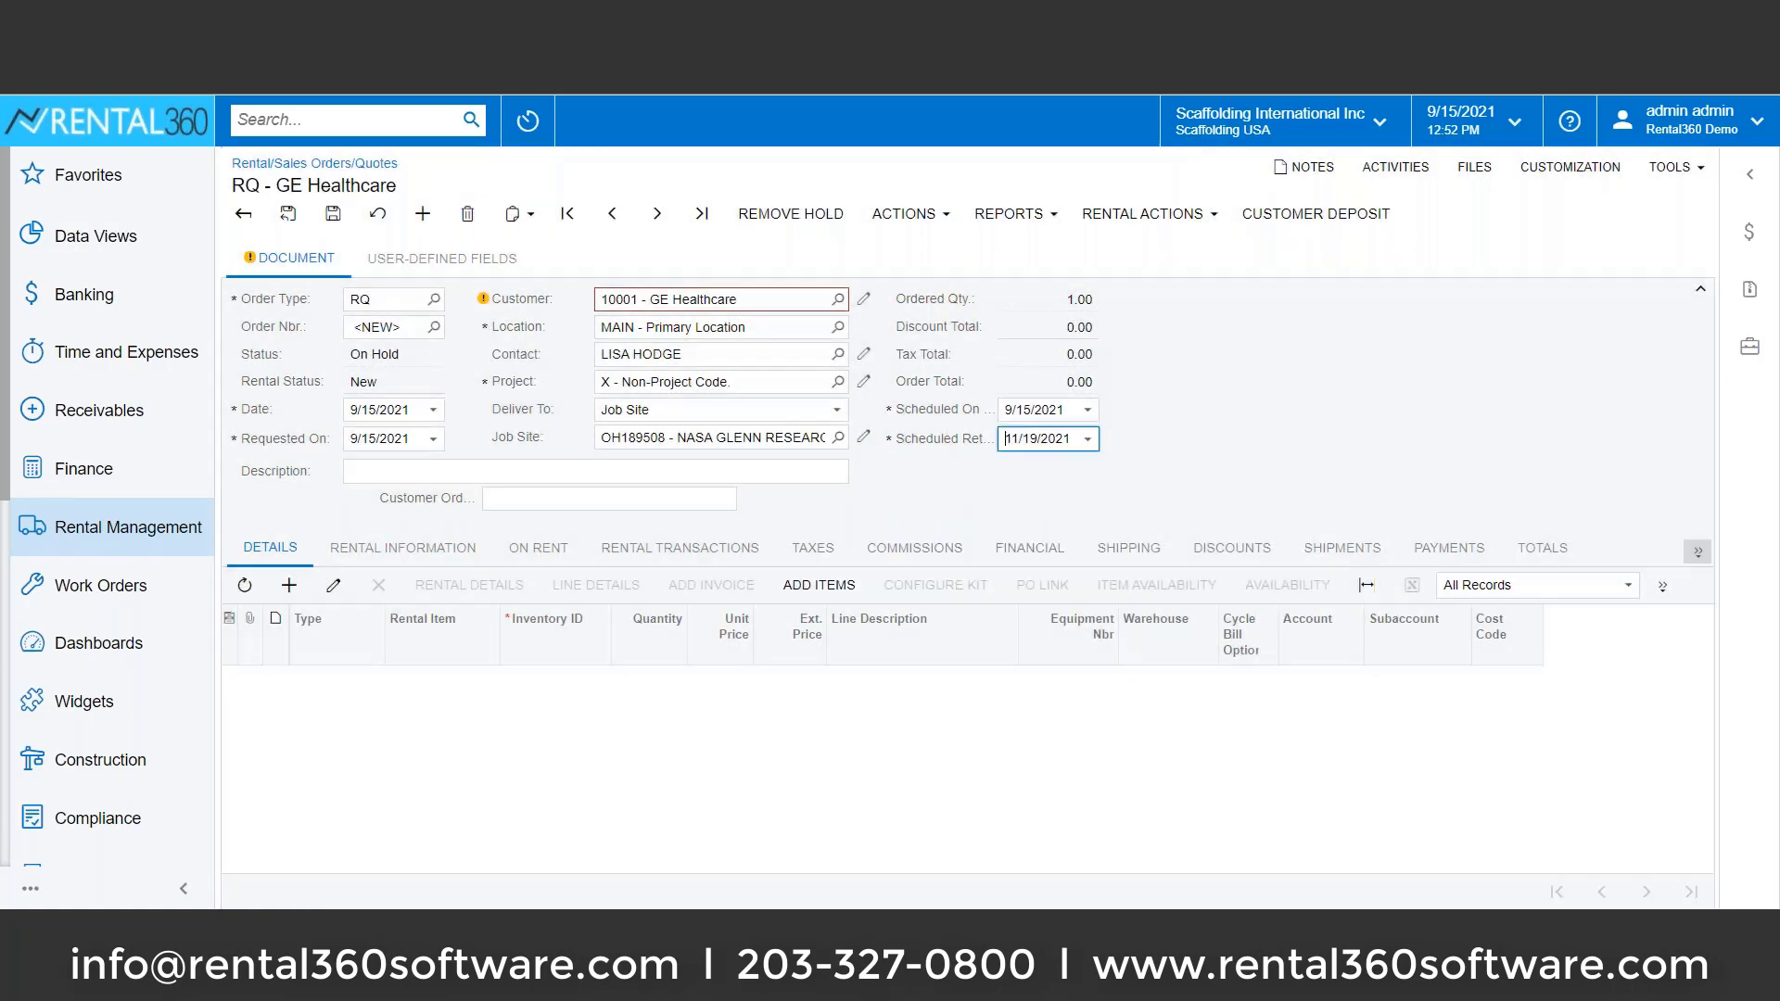
# Add a rental line for SCAF-104 Coupling Pins with quantity 10
pyautogui.click(287, 593)
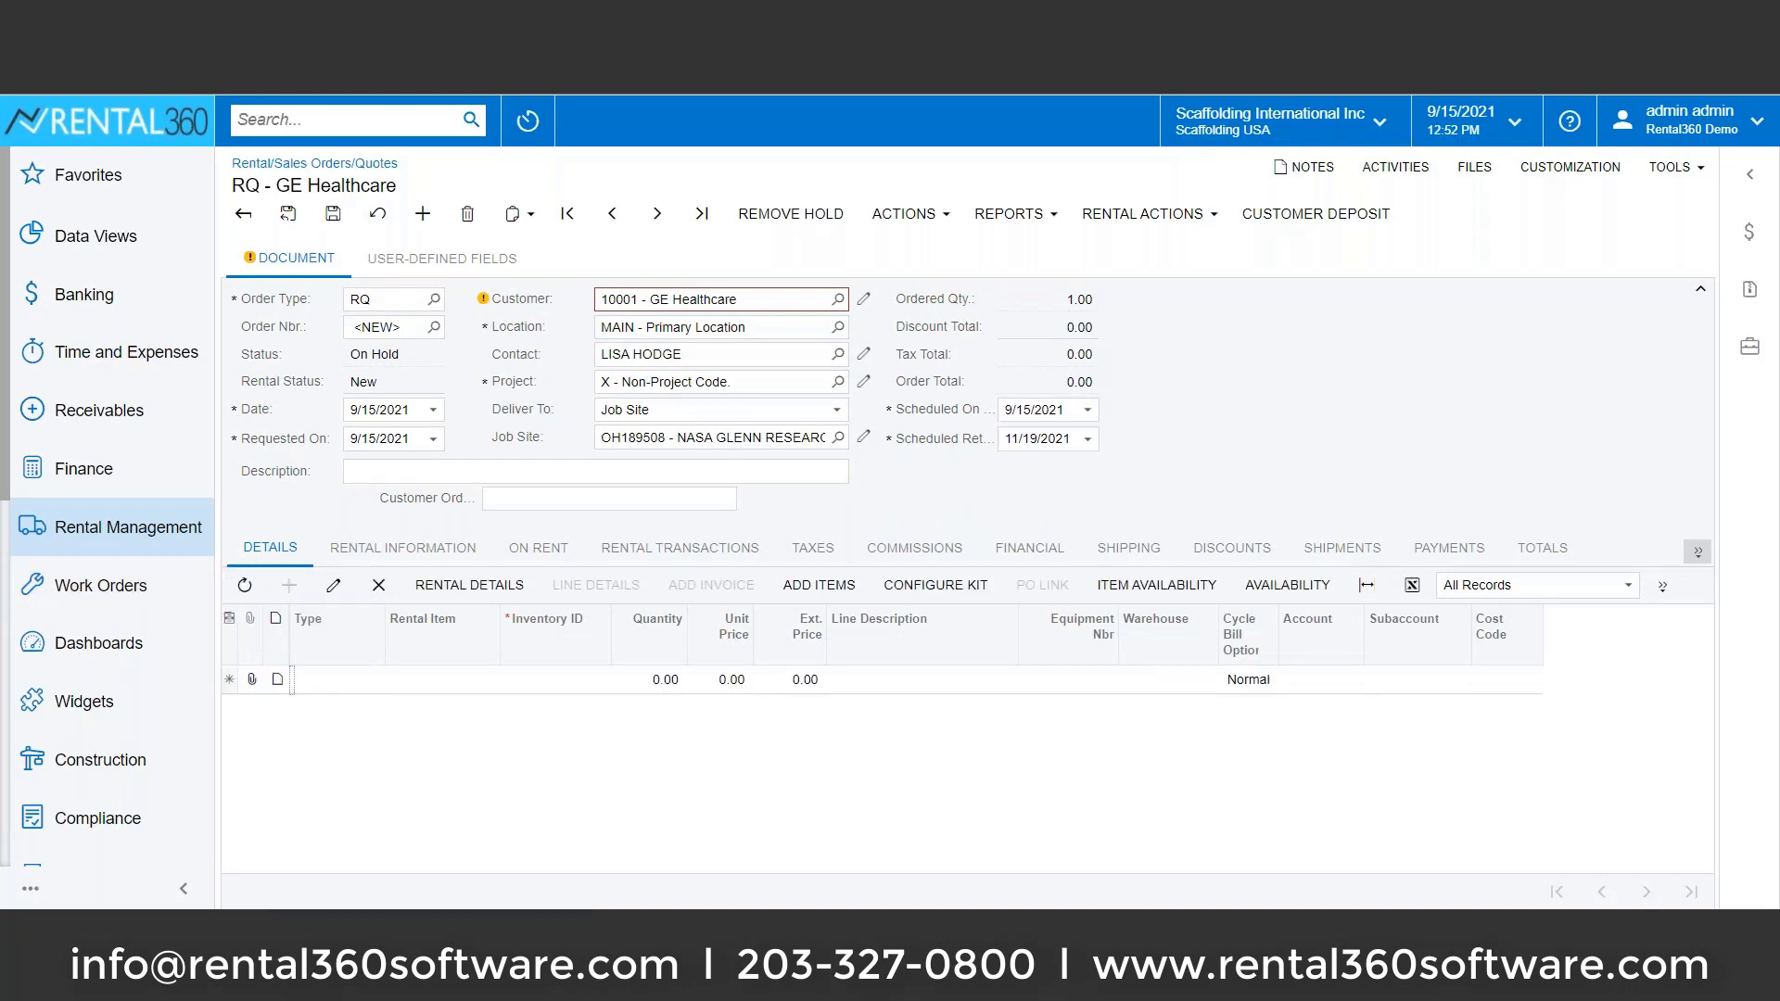
pyautogui.click(437, 681)
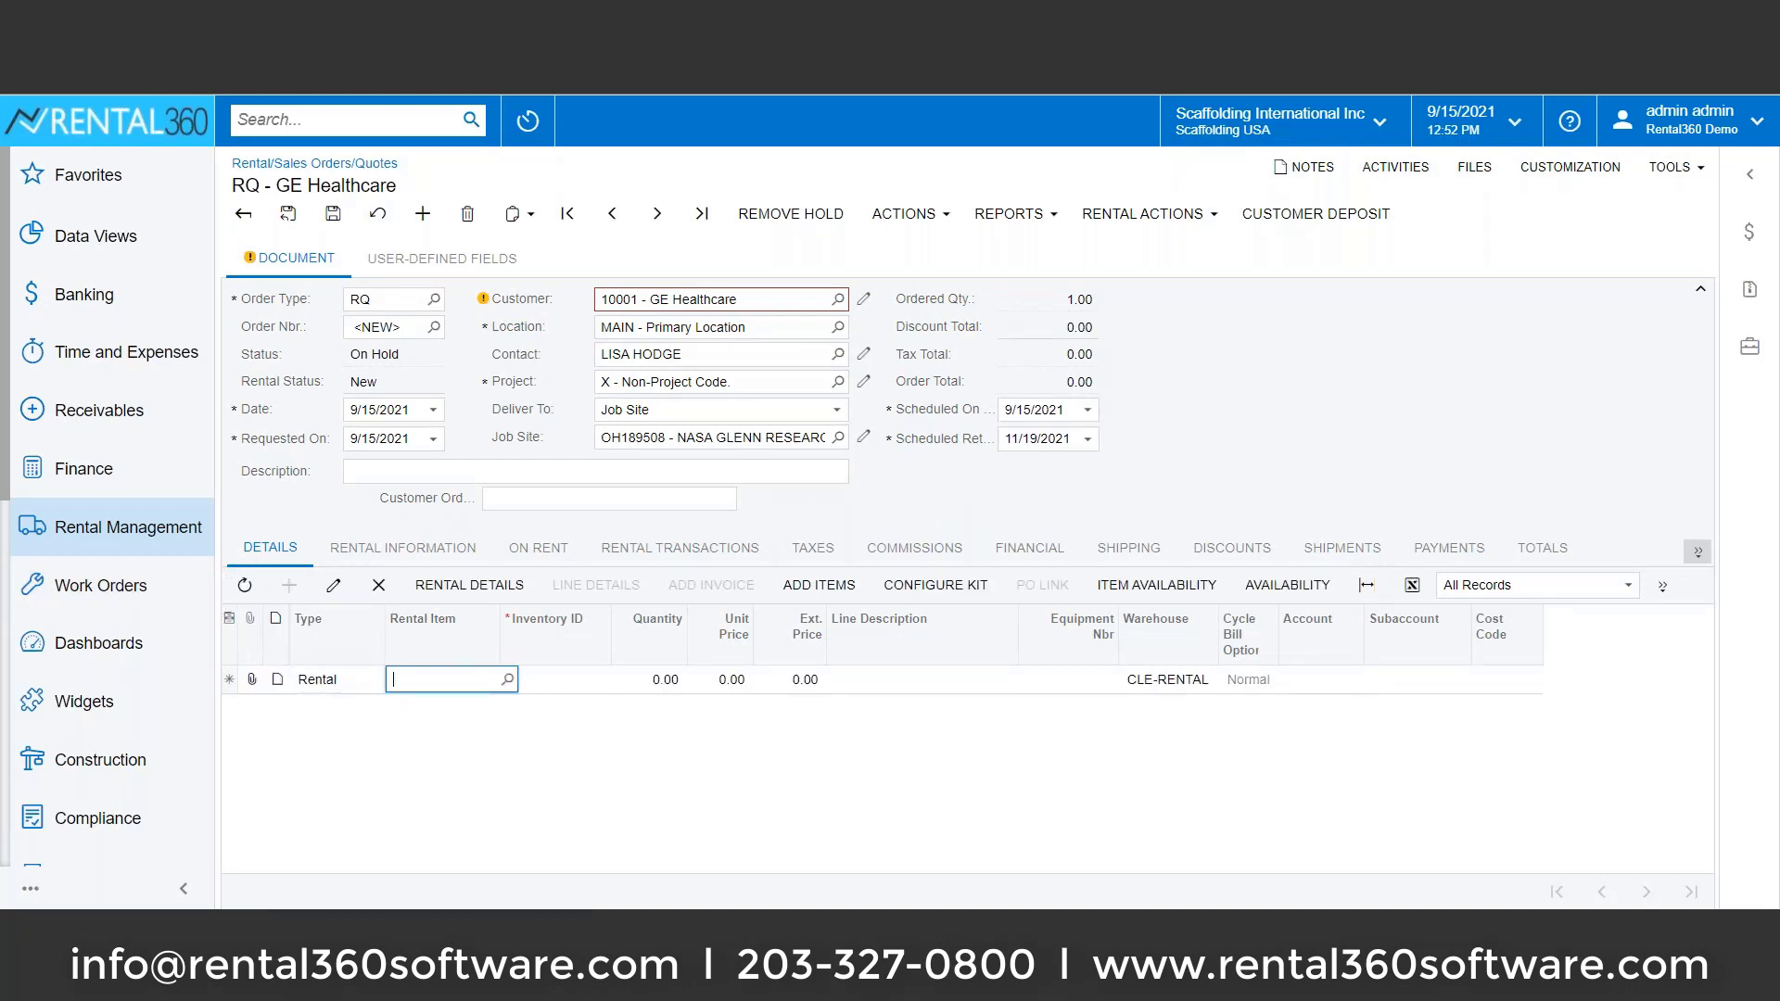
pyautogui.write('scaf')
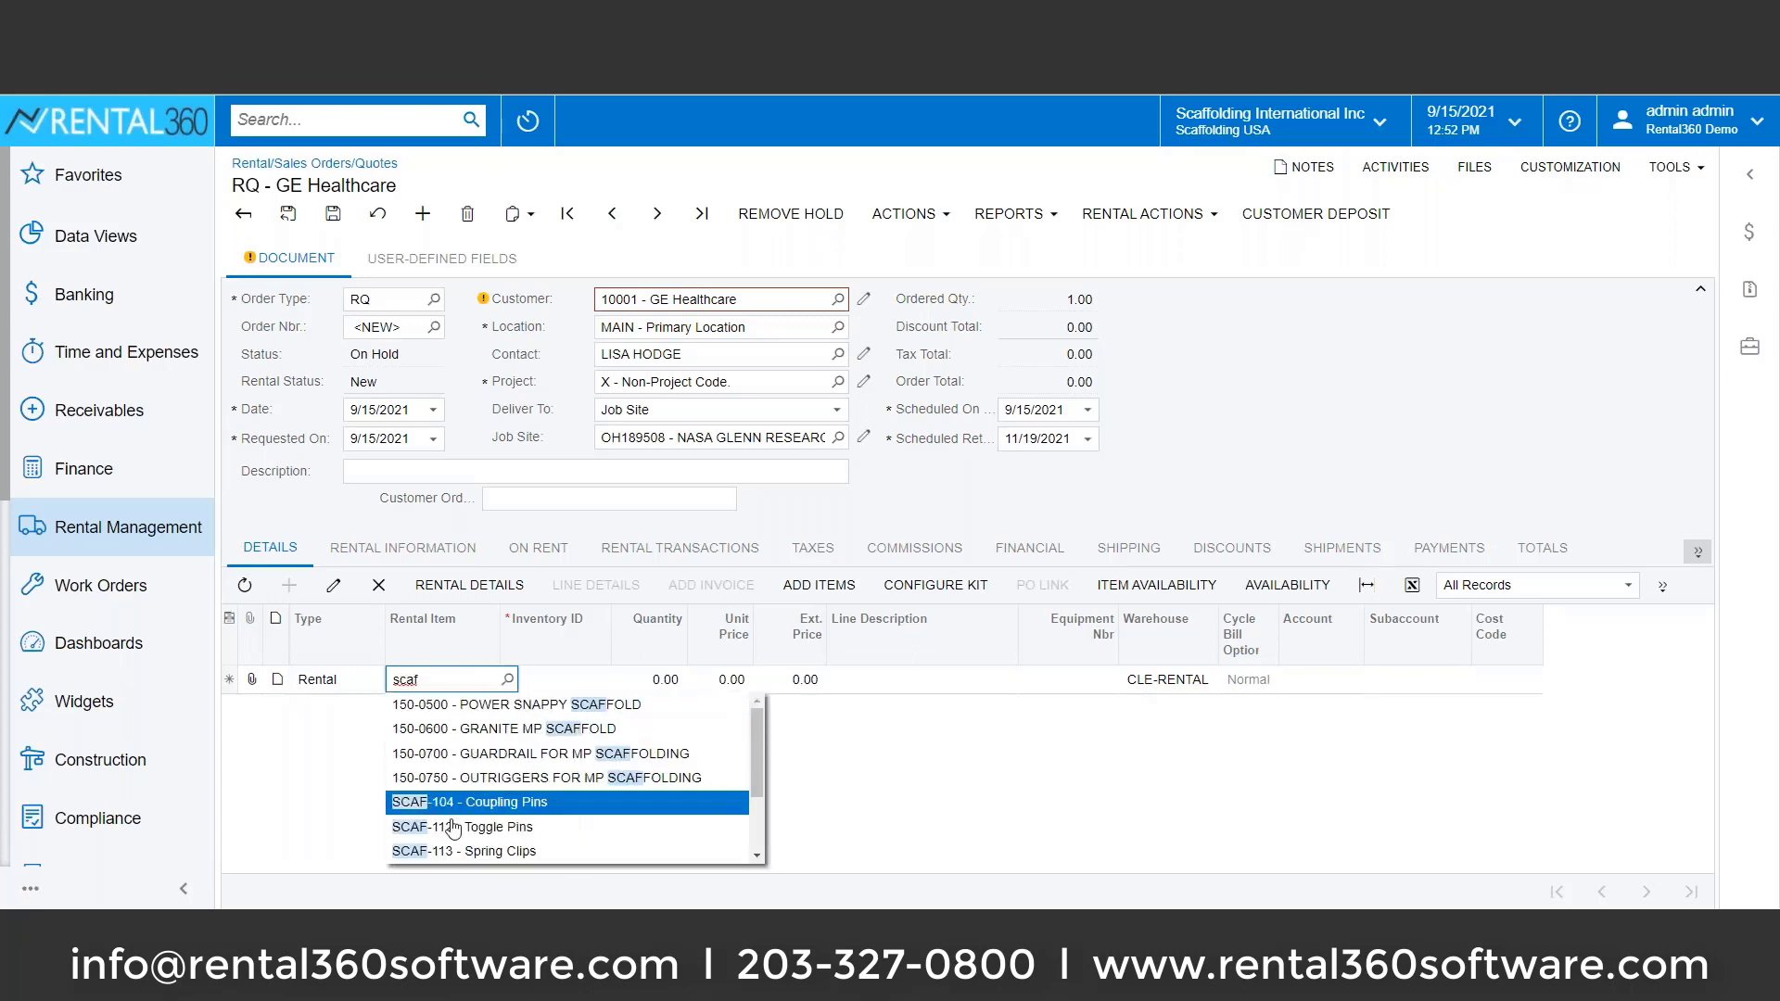
pyautogui.click(454, 803)
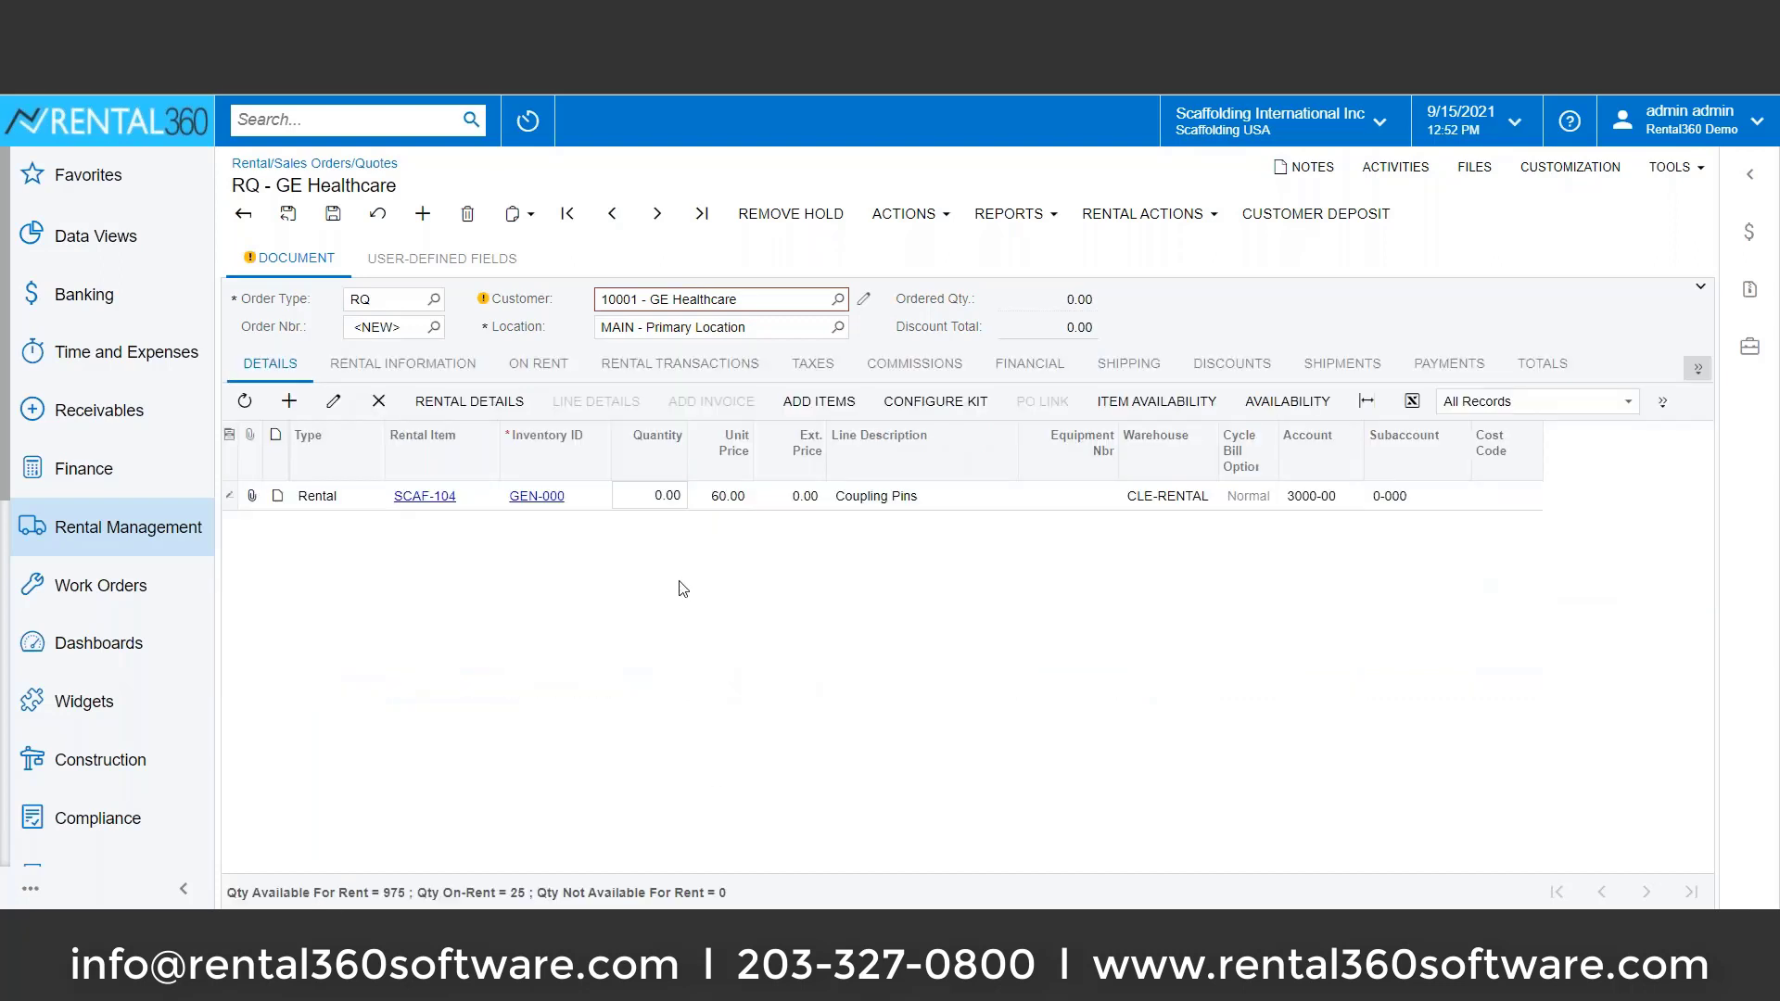
pyautogui.click(654, 498)
pyautogui.write('10')
pyautogui.press('Return')
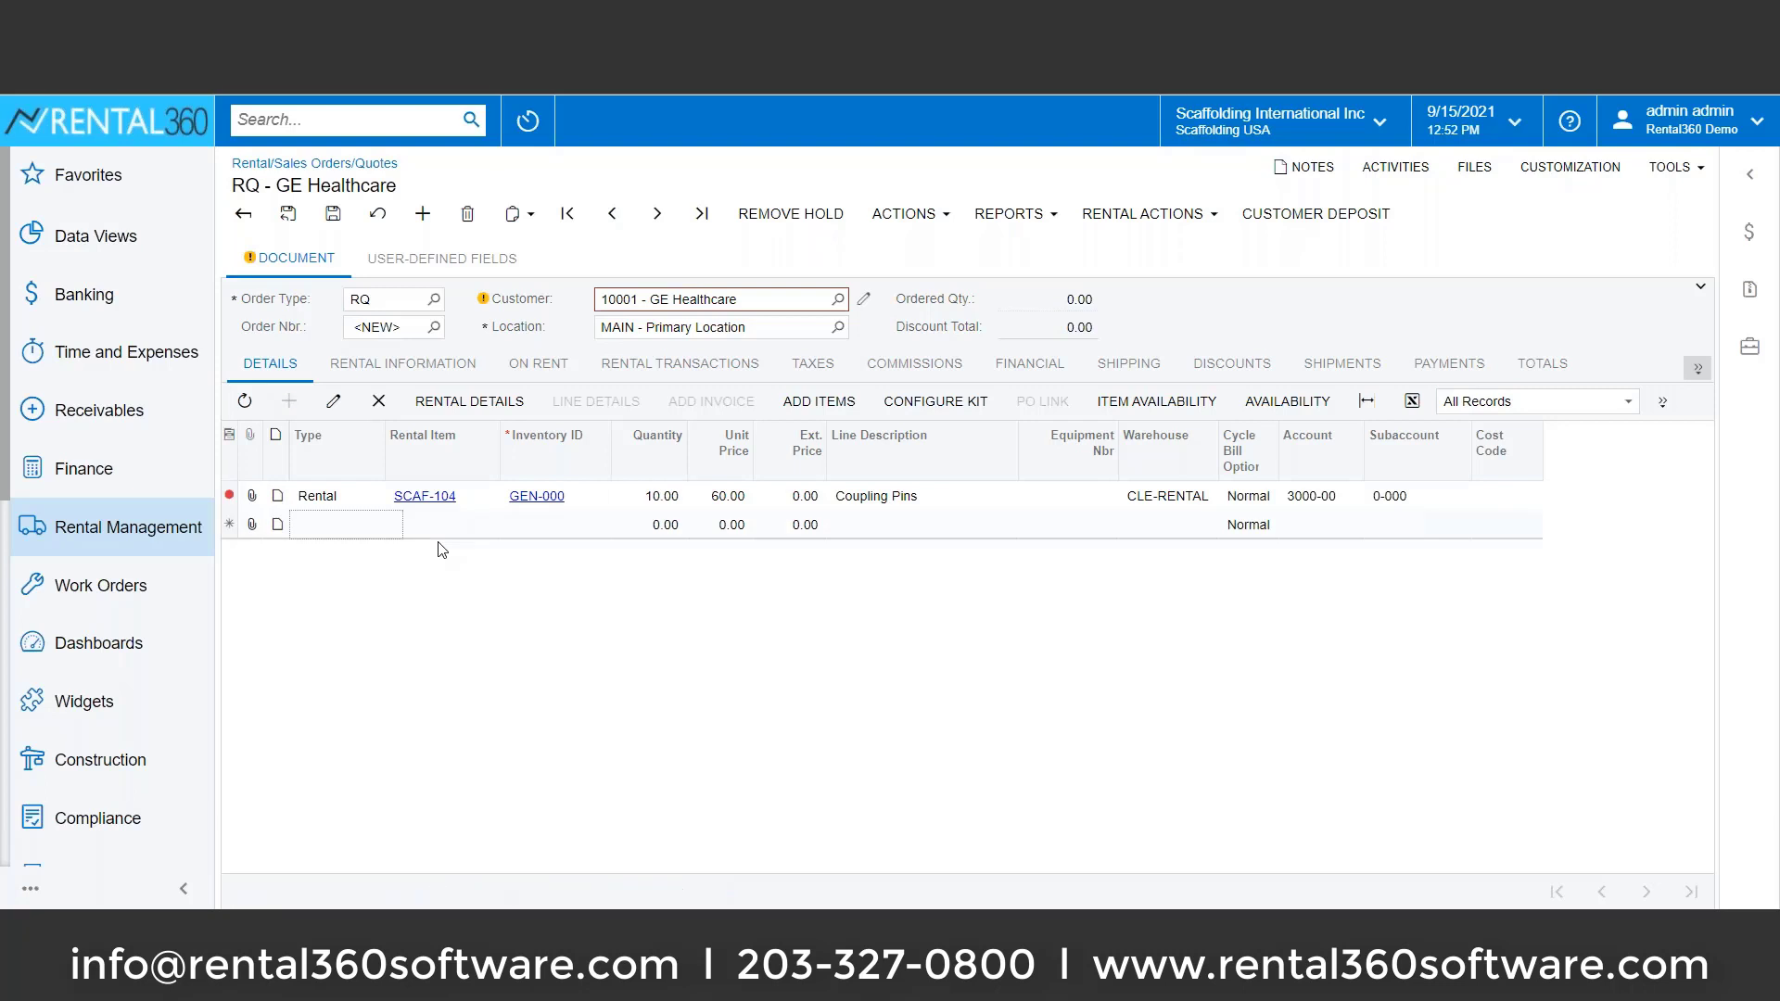
# Add a rental line for SCAF-112 Toggle Pins with quantity 5
pyautogui.write('Rental')
pyautogui.press('Tab')
pyautogui.write('scaf')
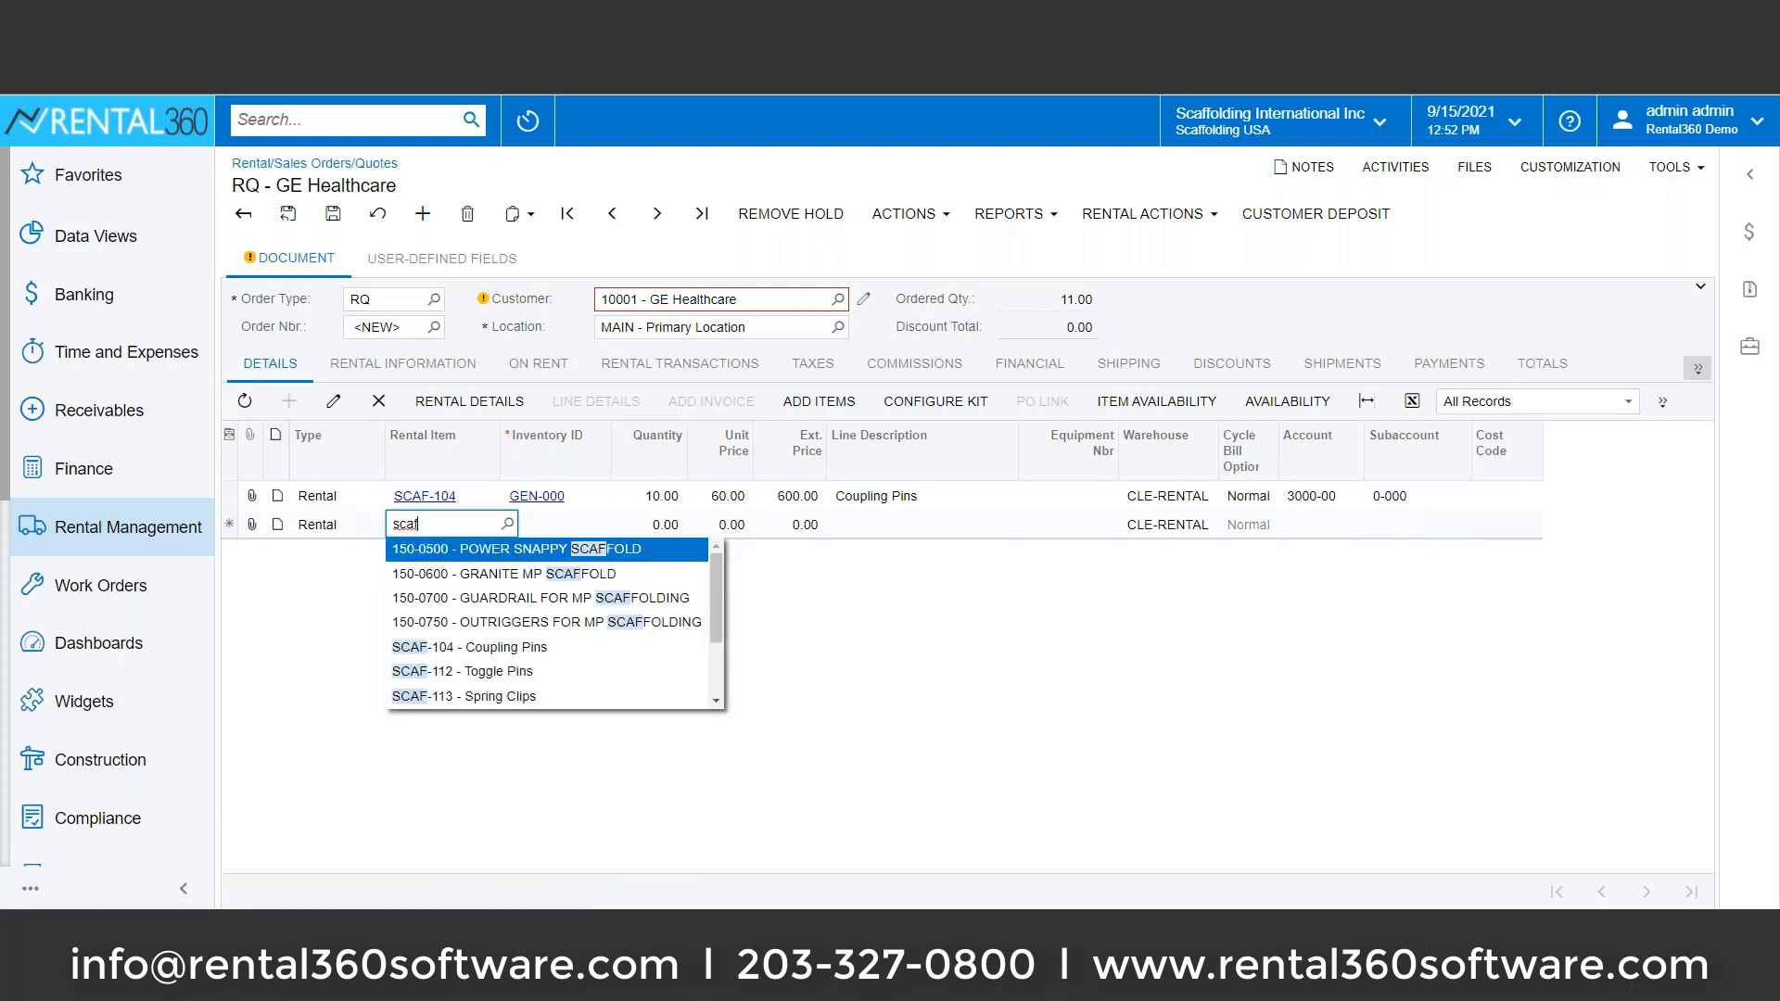
pyautogui.press('Down')
pyautogui.press('Down')
pyautogui.press('Down')
pyautogui.press('Down')
pyautogui.press('Down')
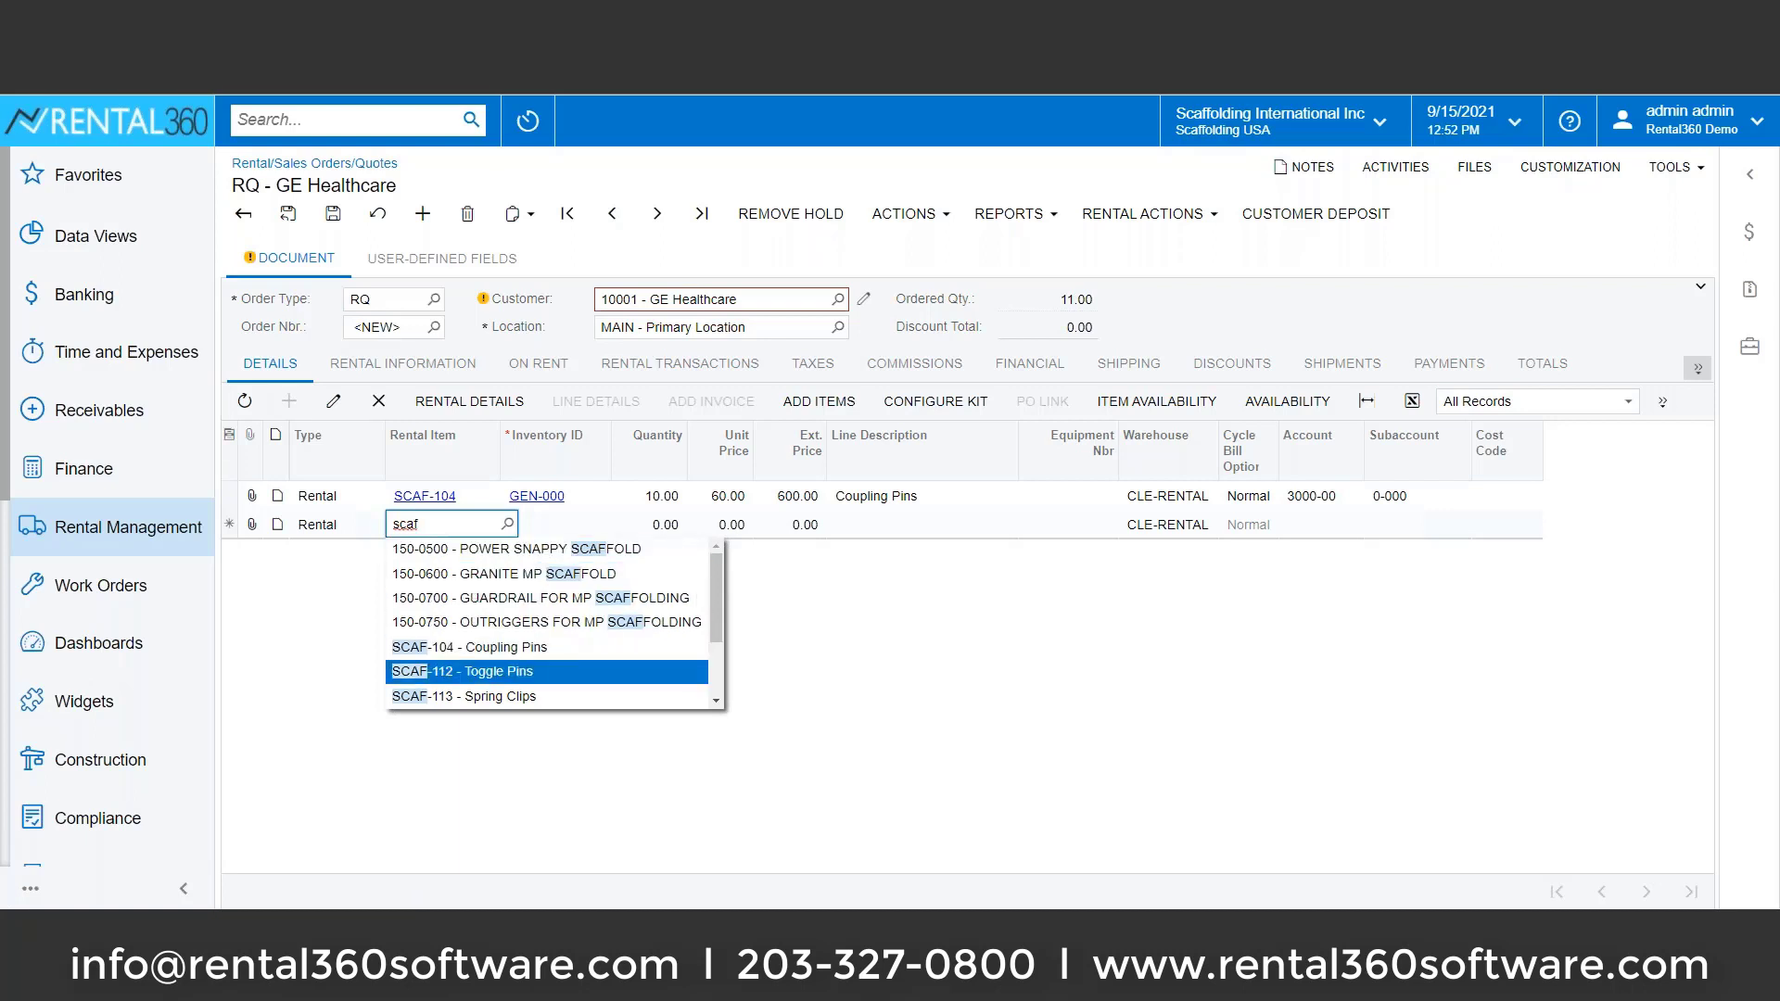
pyautogui.press('Tab')
# Add a rental line for SCAF-113 Spring Clips
pyautogui.press('Tab')
pyautogui.write('5')
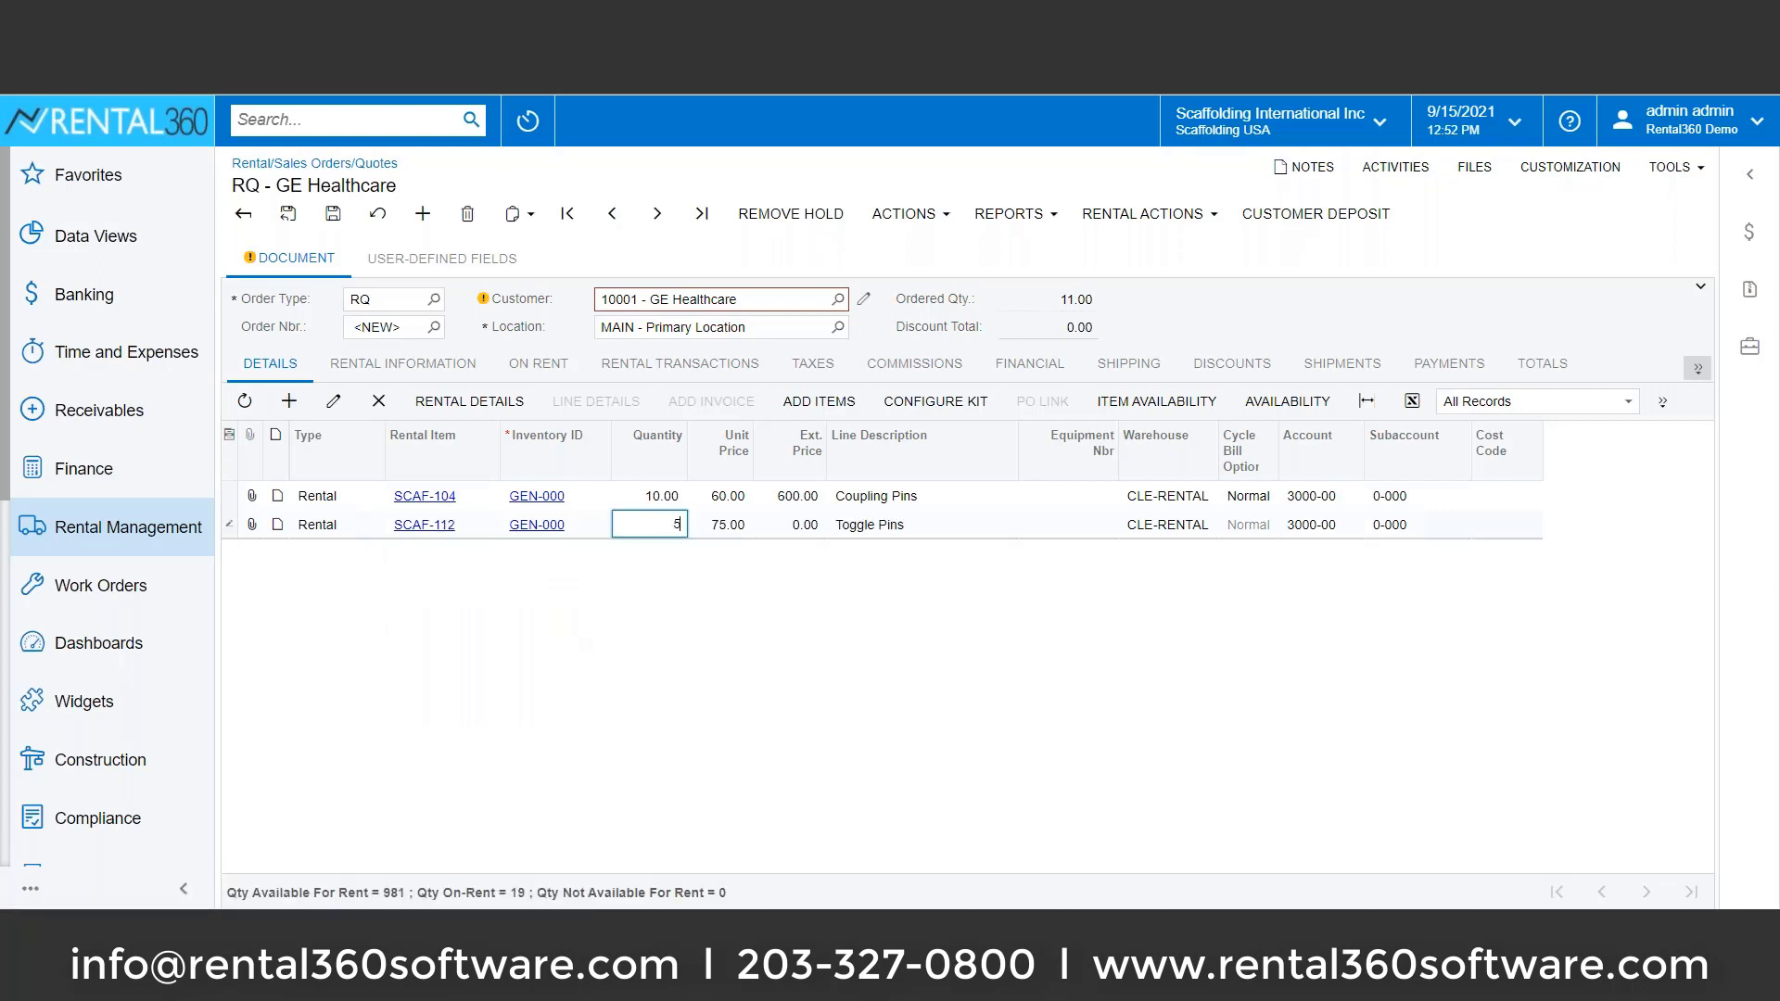
pyautogui.press('Down')
pyautogui.write('scaf')
pyautogui.press('Down')
pyautogui.press('Down')
pyautogui.press('Down')
pyautogui.press('Down')
pyautogui.press('Down')
pyautogui.press('Down')
pyautogui.press('Tab')
pyautogui.press('Tab')
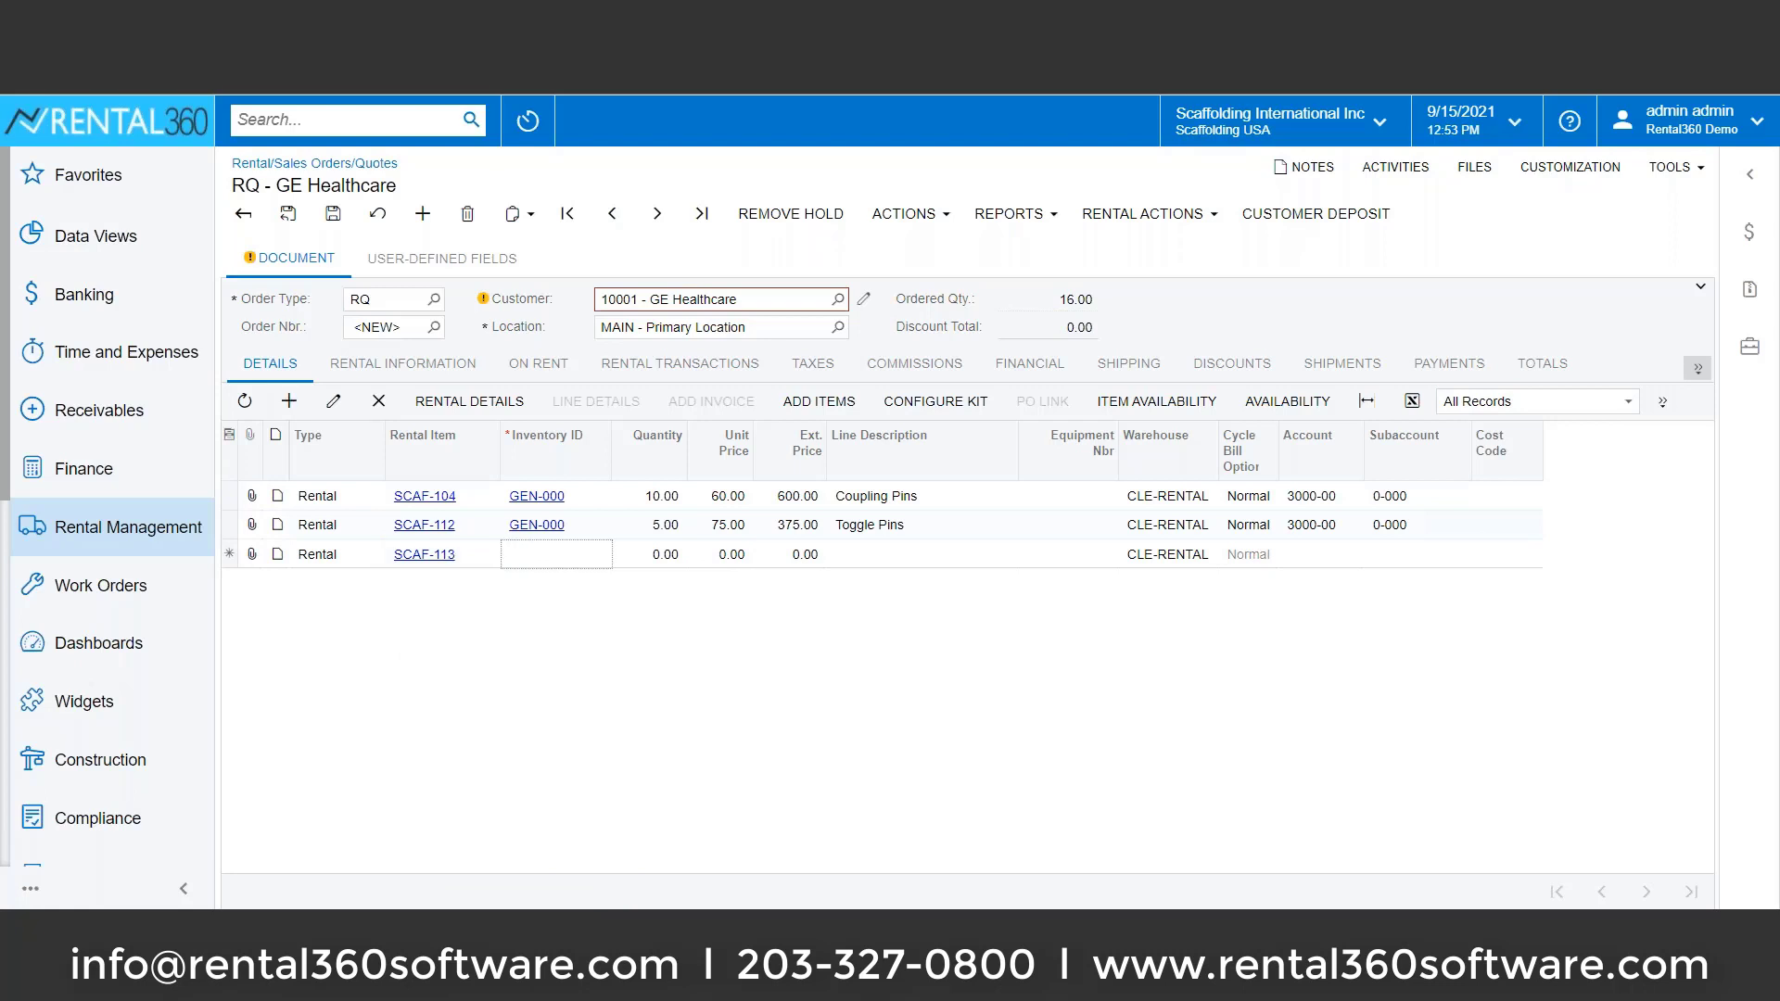
pyautogui.press('Tab')
pyautogui.press('Tab')
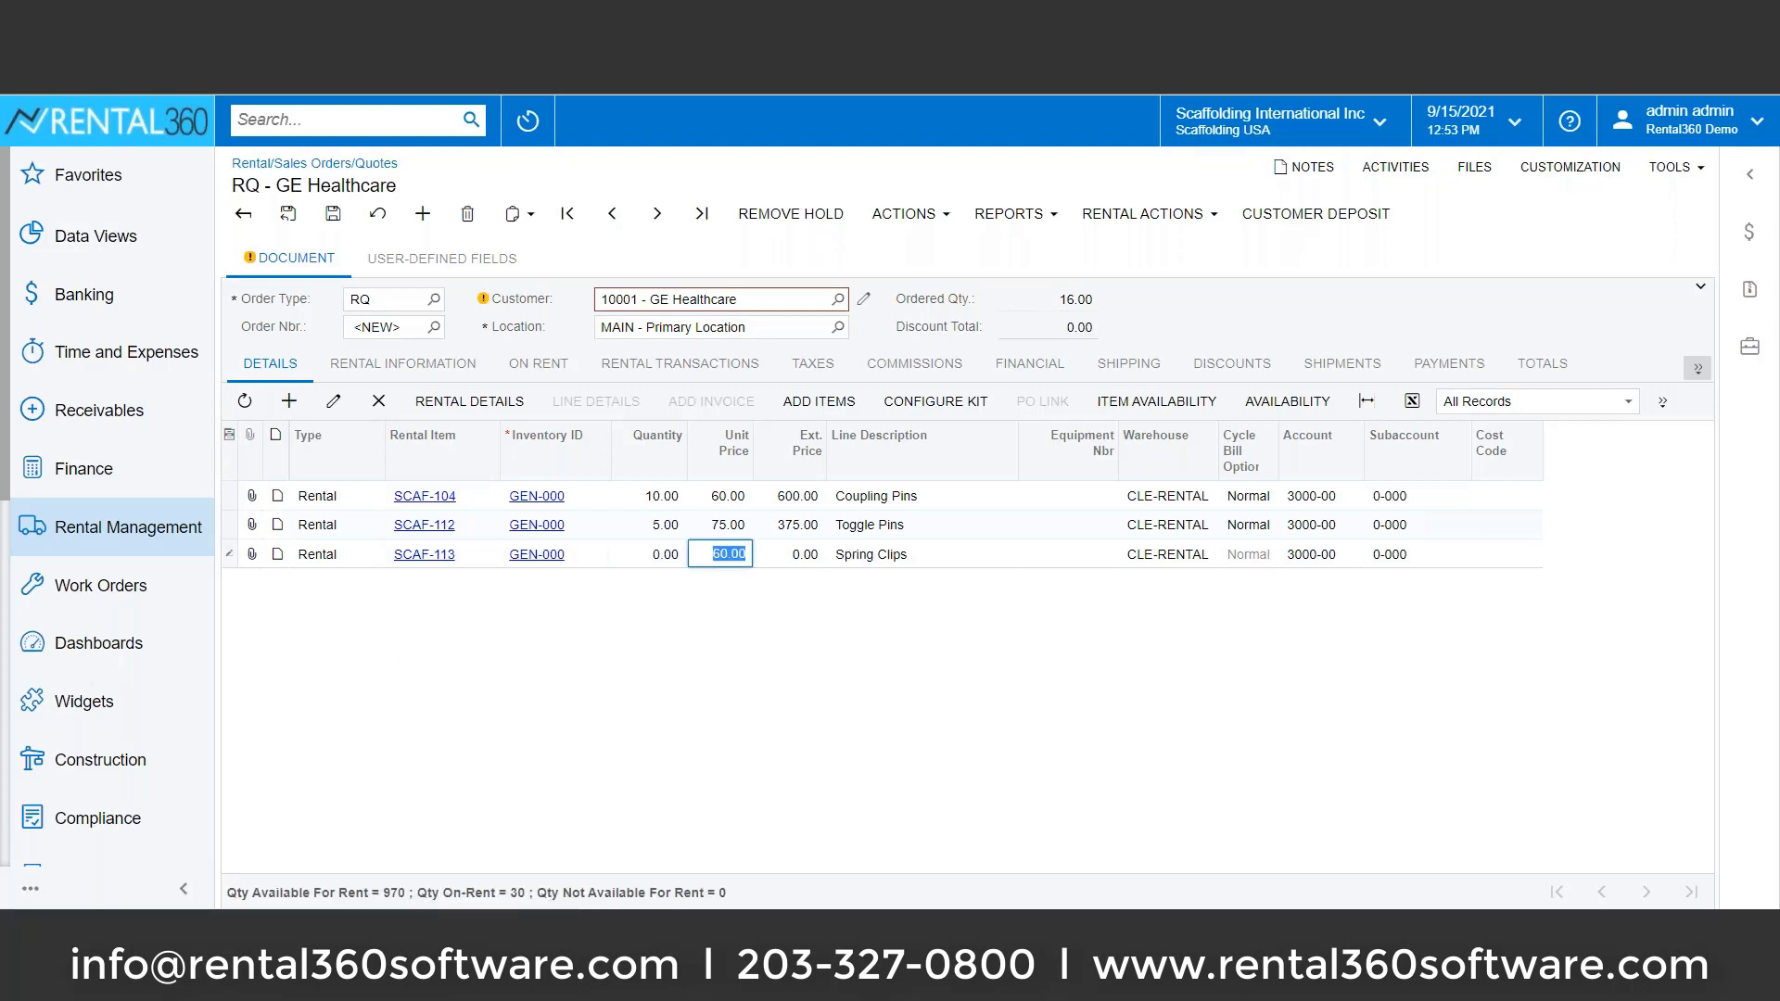
pyautogui.press('Down')
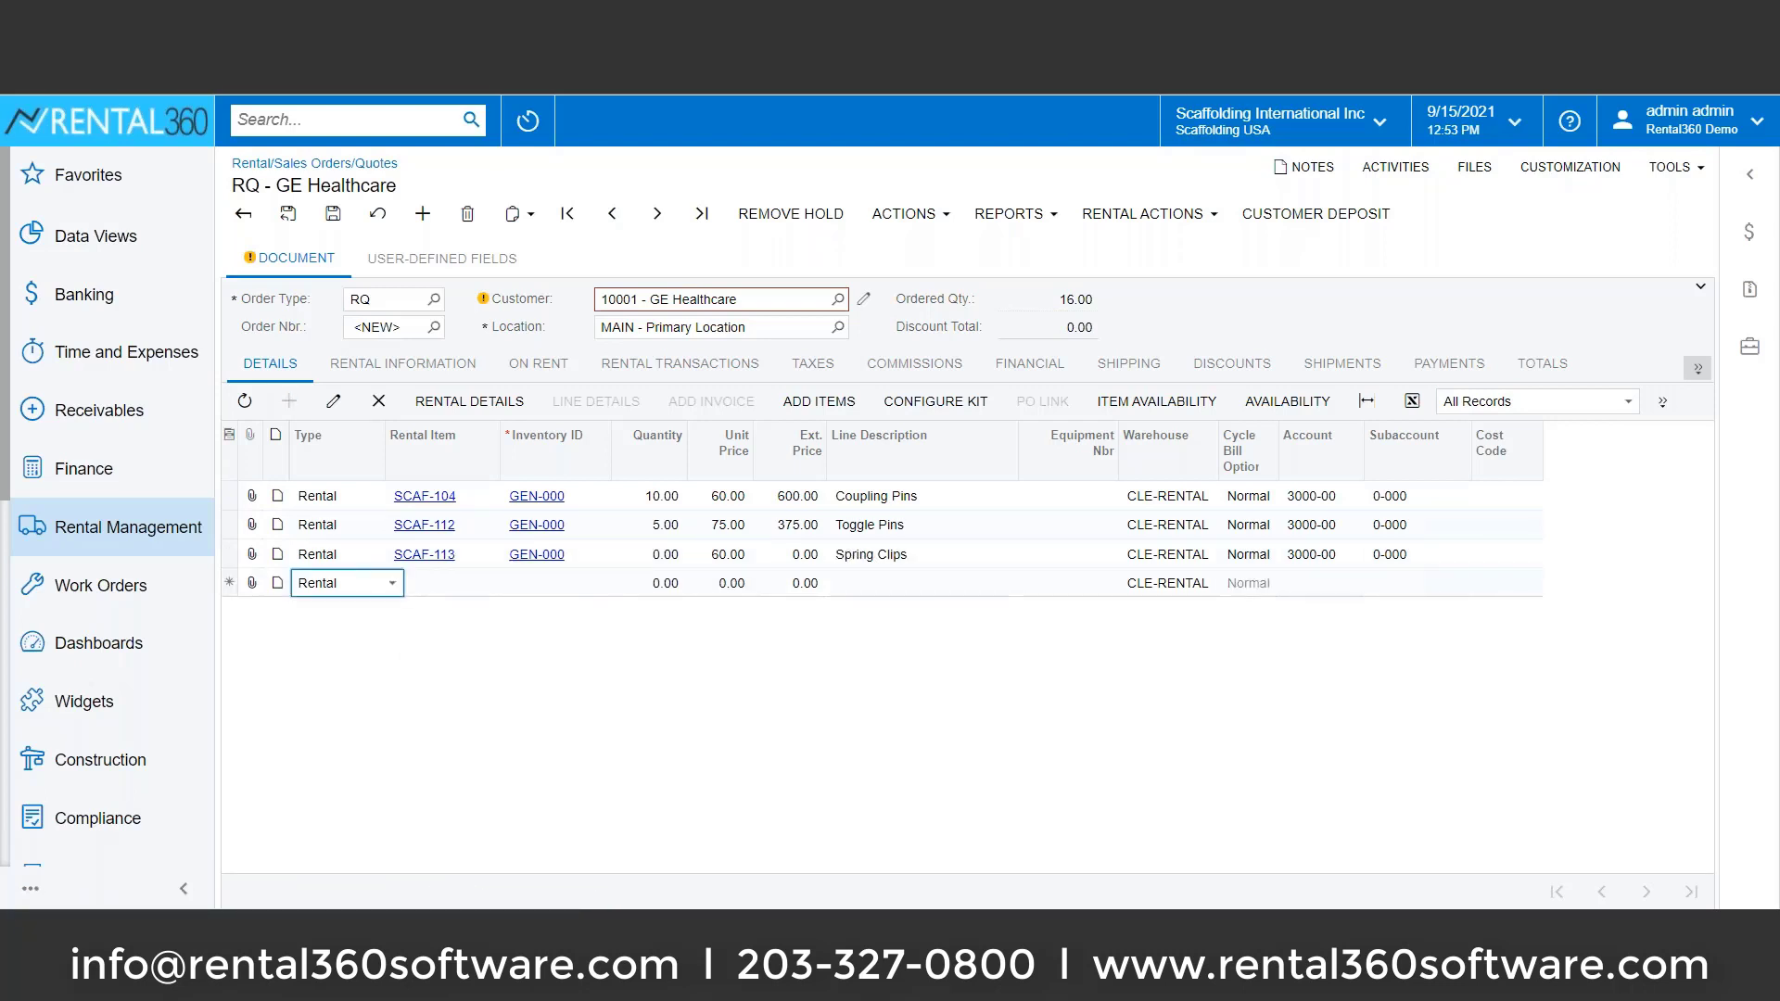
# Add rental item 550-1900, the 19' scissor lift
pyautogui.click(445, 582)
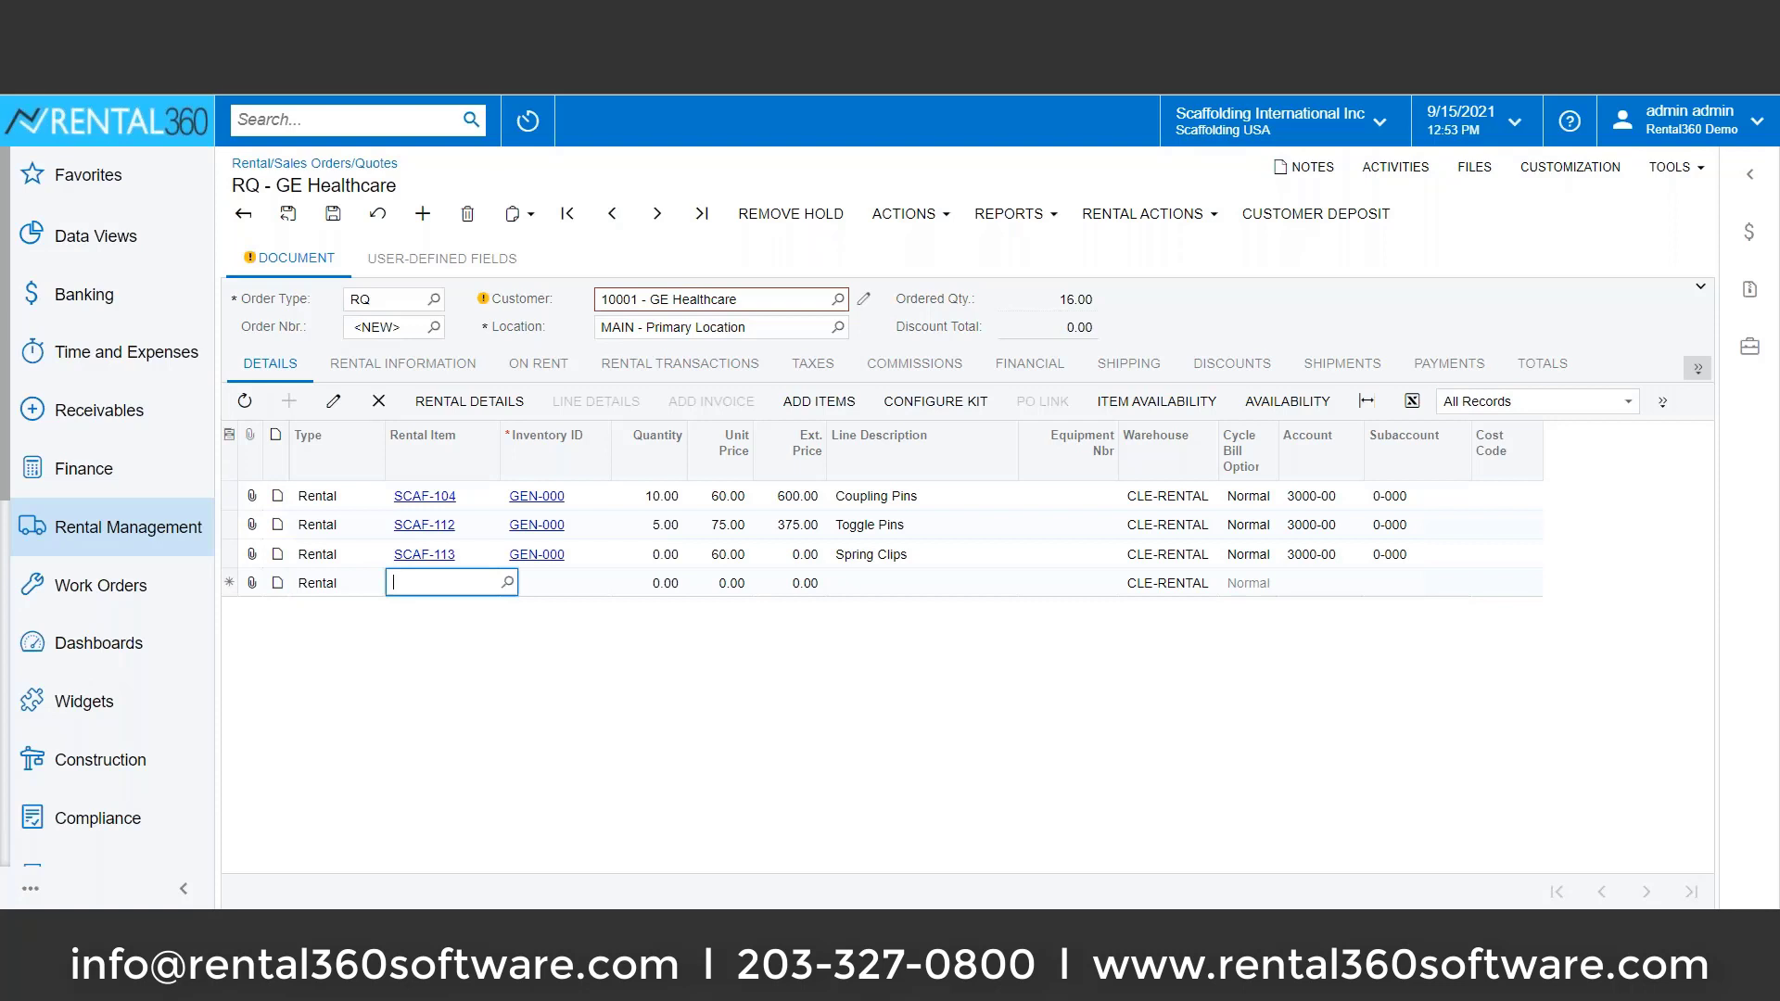
pyautogui.write('550-19')
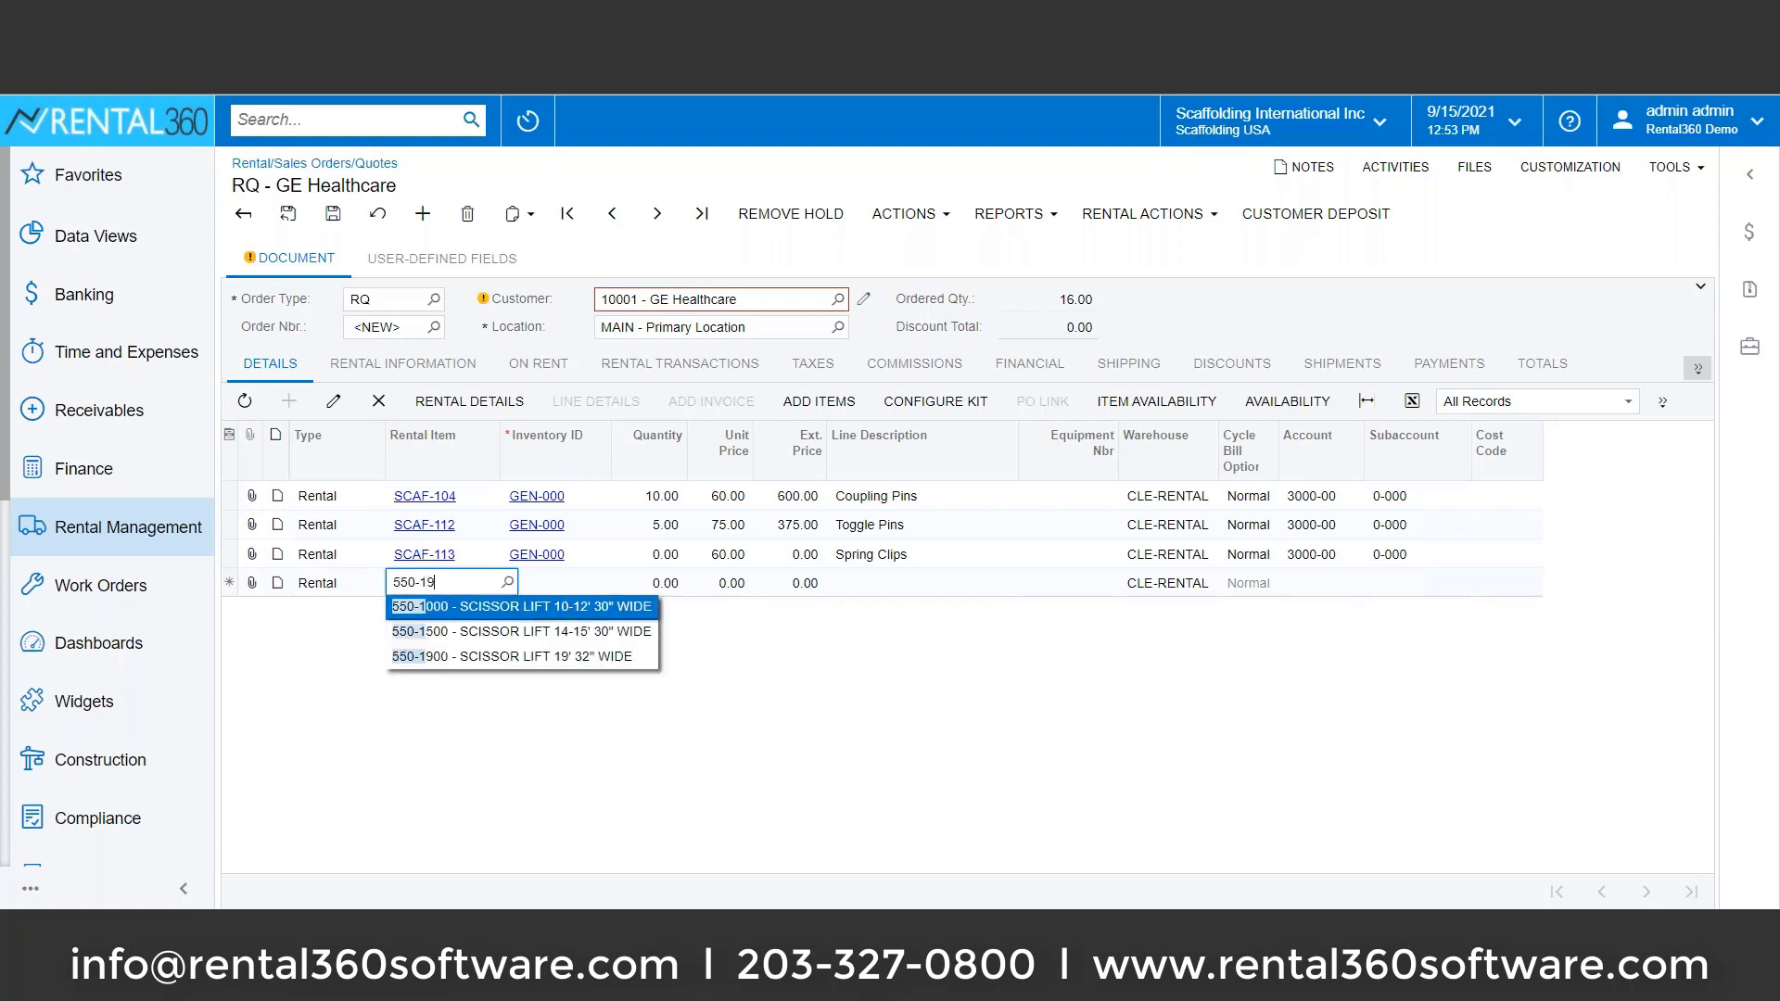
pyautogui.press('Tab')
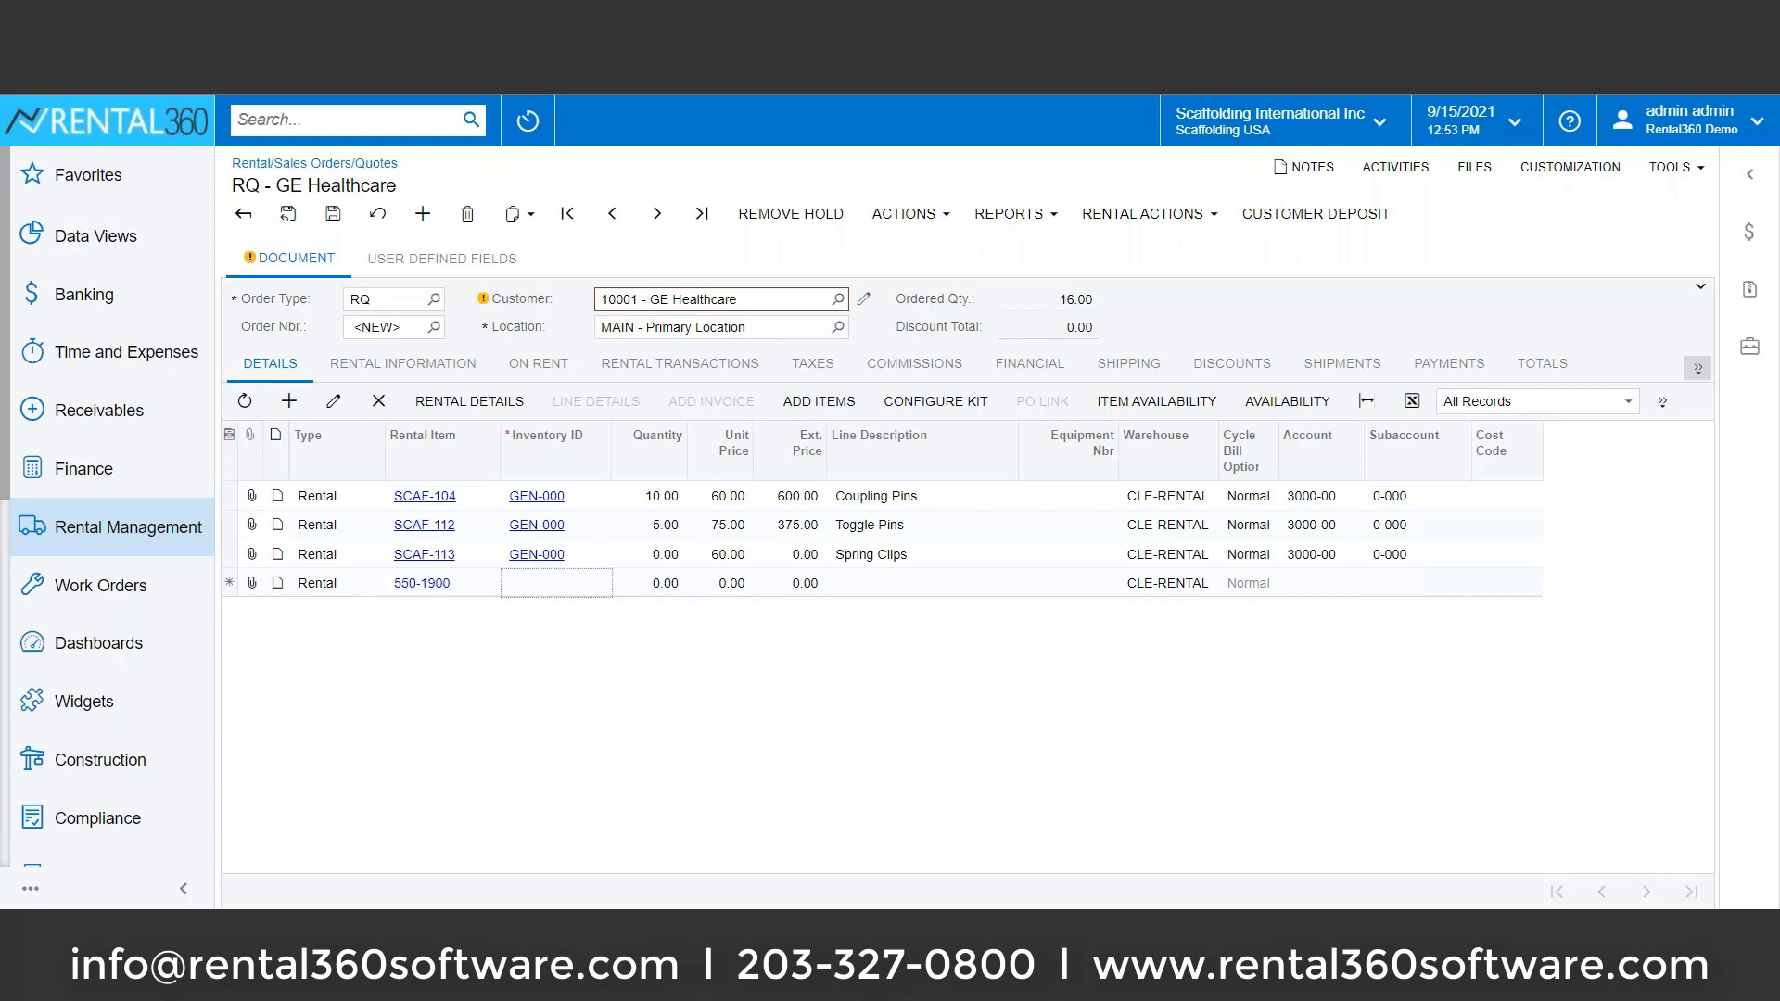
pyautogui.press('Tab')
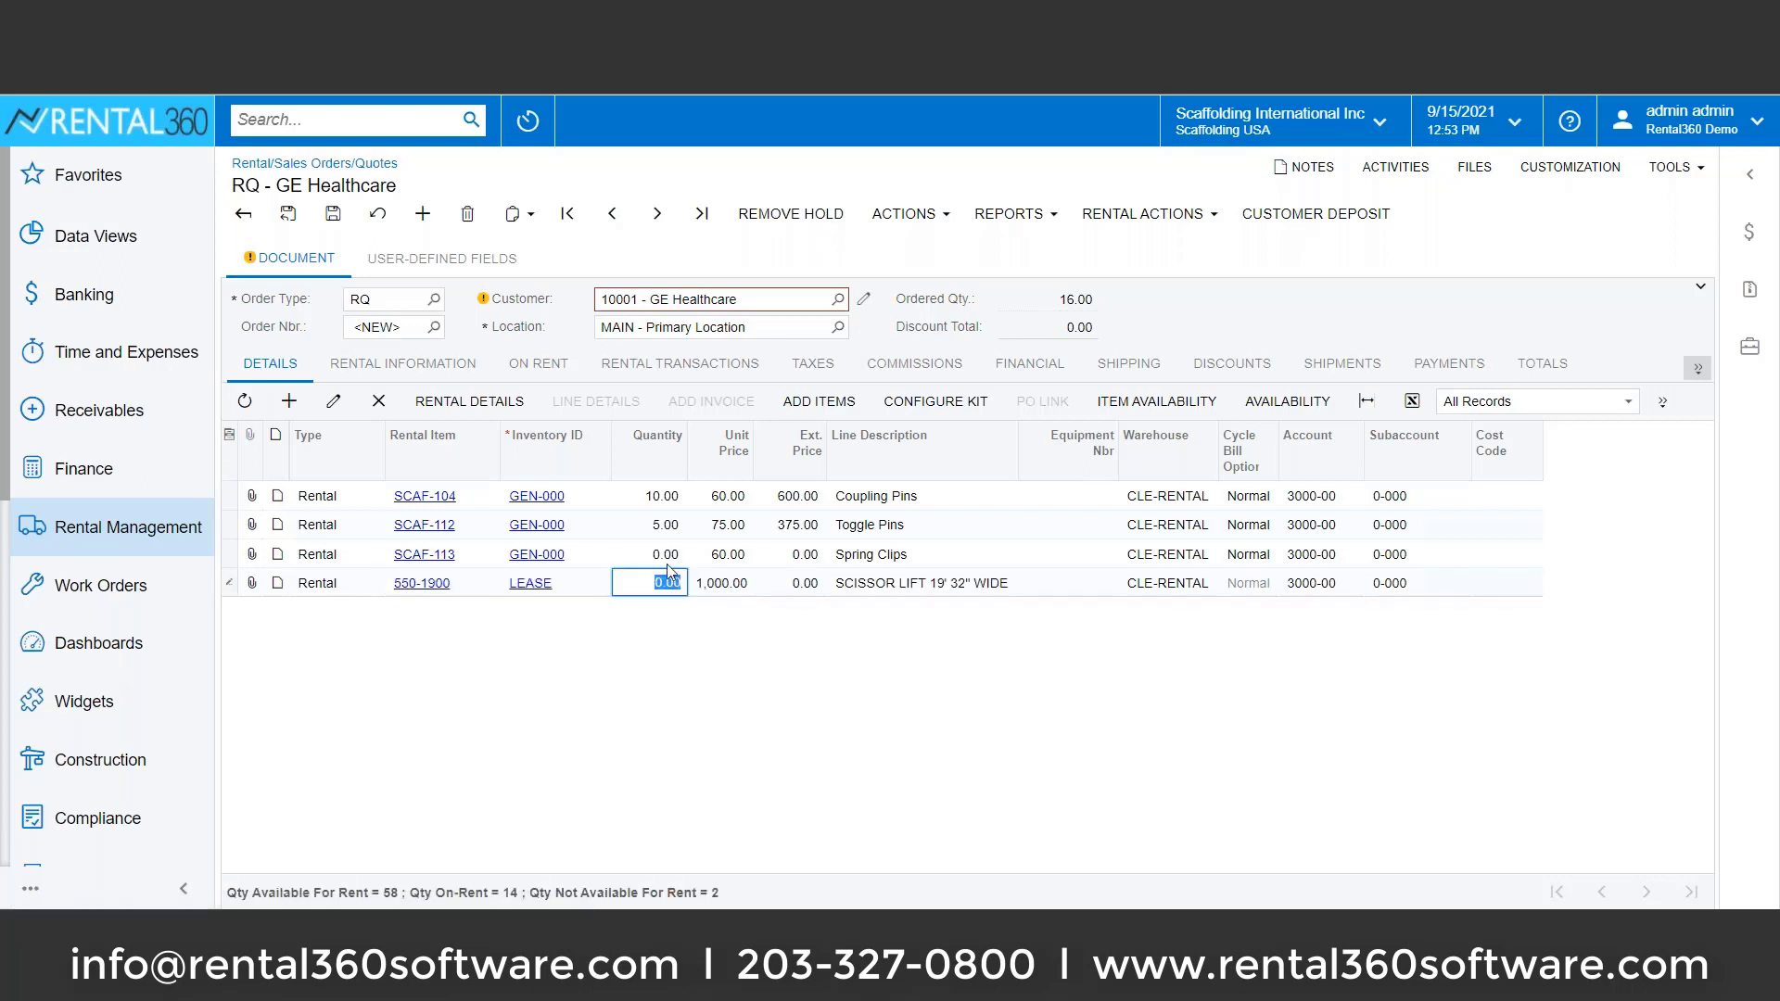
# Set quantity 1 on the Spring Clips and scissor lift lines
pyautogui.click(668, 554)
pyautogui.write('1')
pyautogui.press('Down')
pyautogui.write('1')
pyautogui.press('Tab')
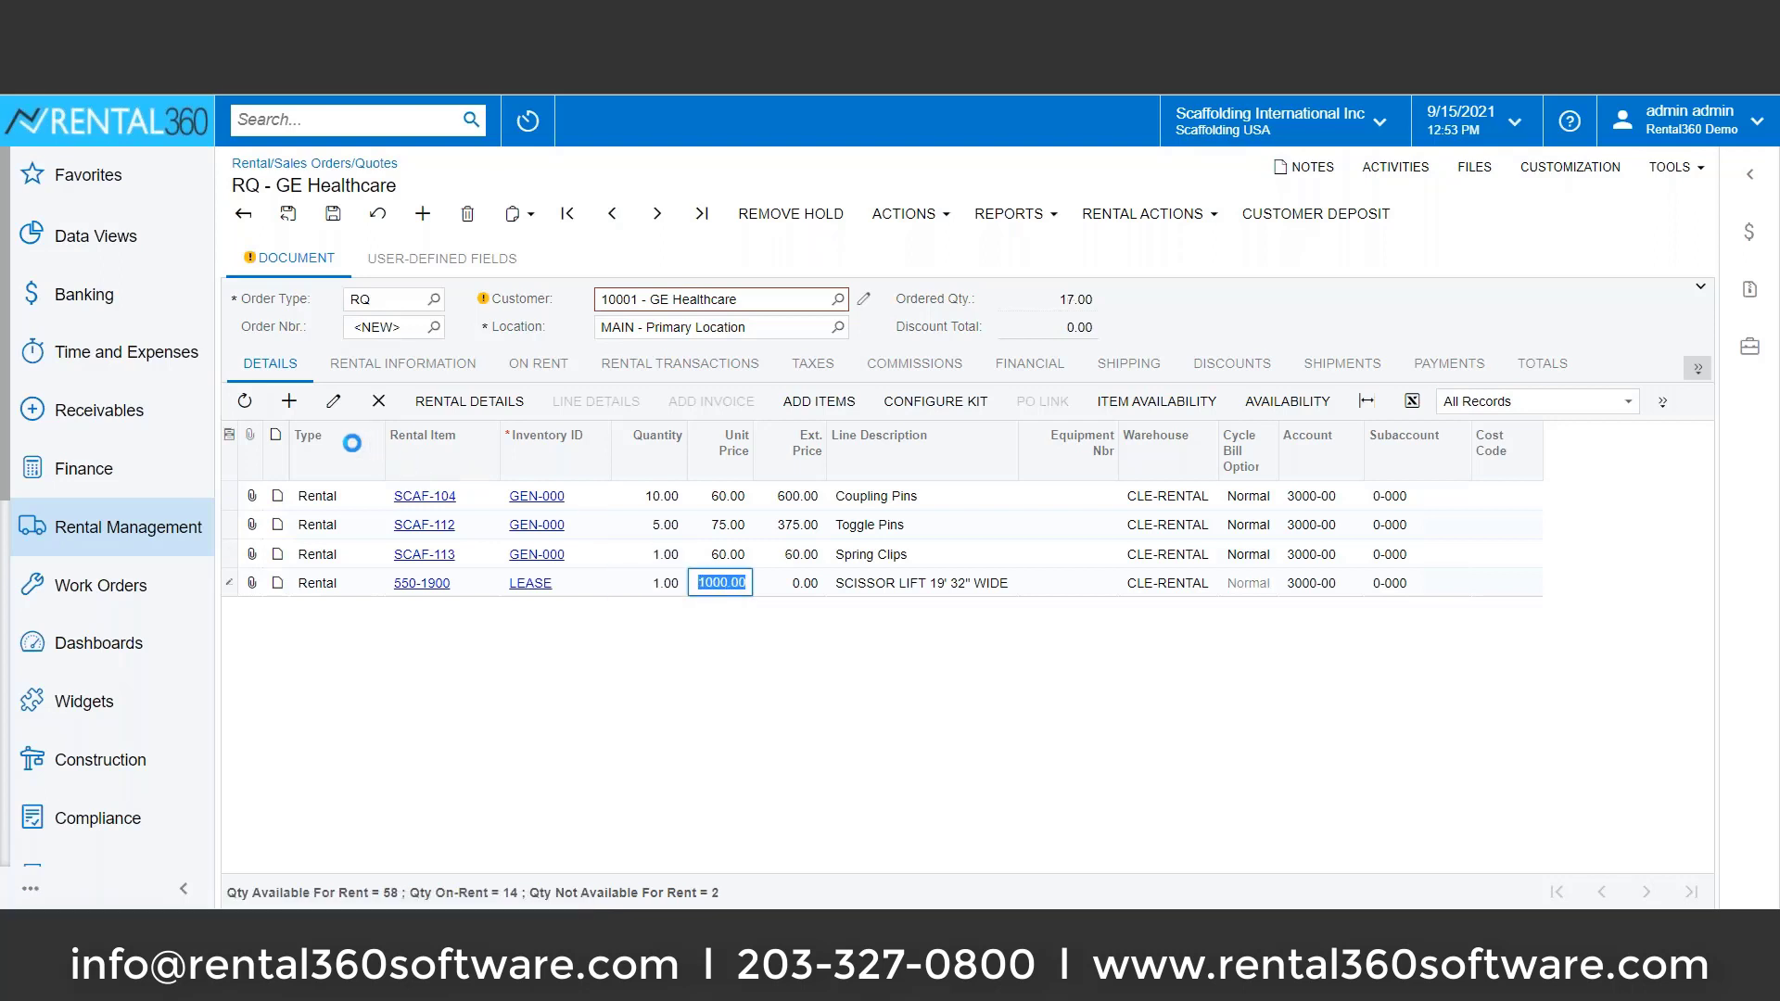
pyautogui.click(289, 400)
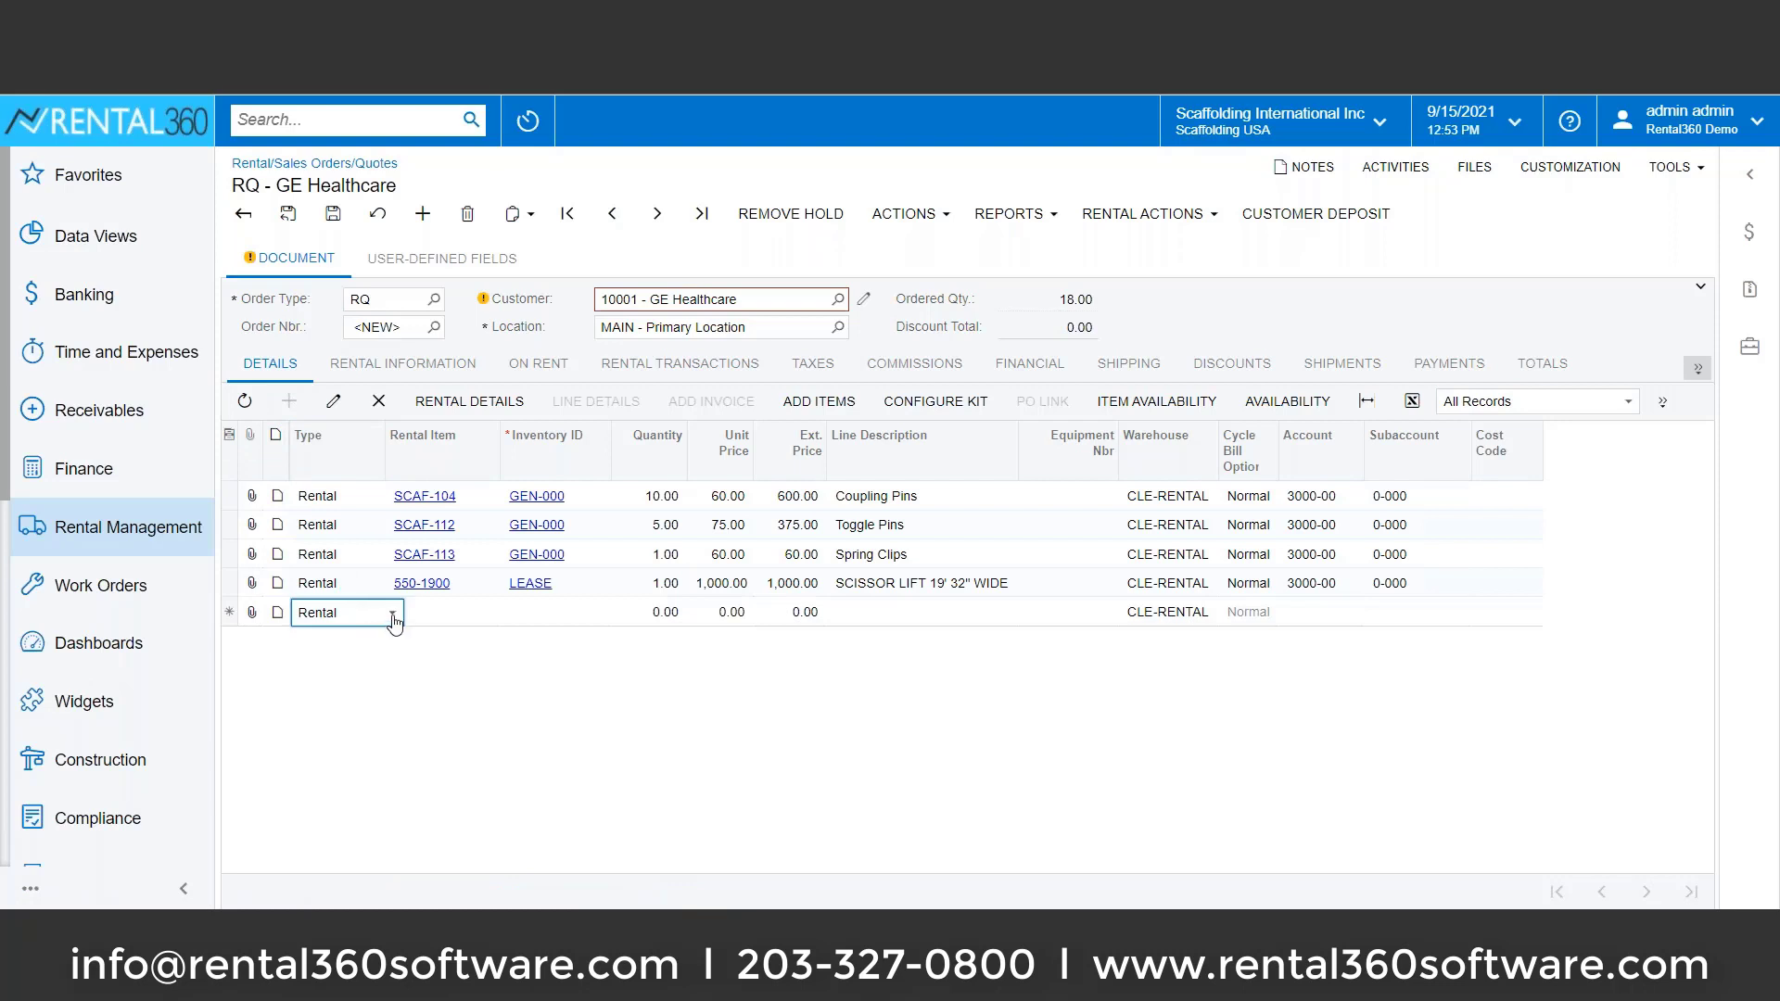
# Add a Sale line for inventory item ---DELIVERY
pyautogui.click(394, 618)
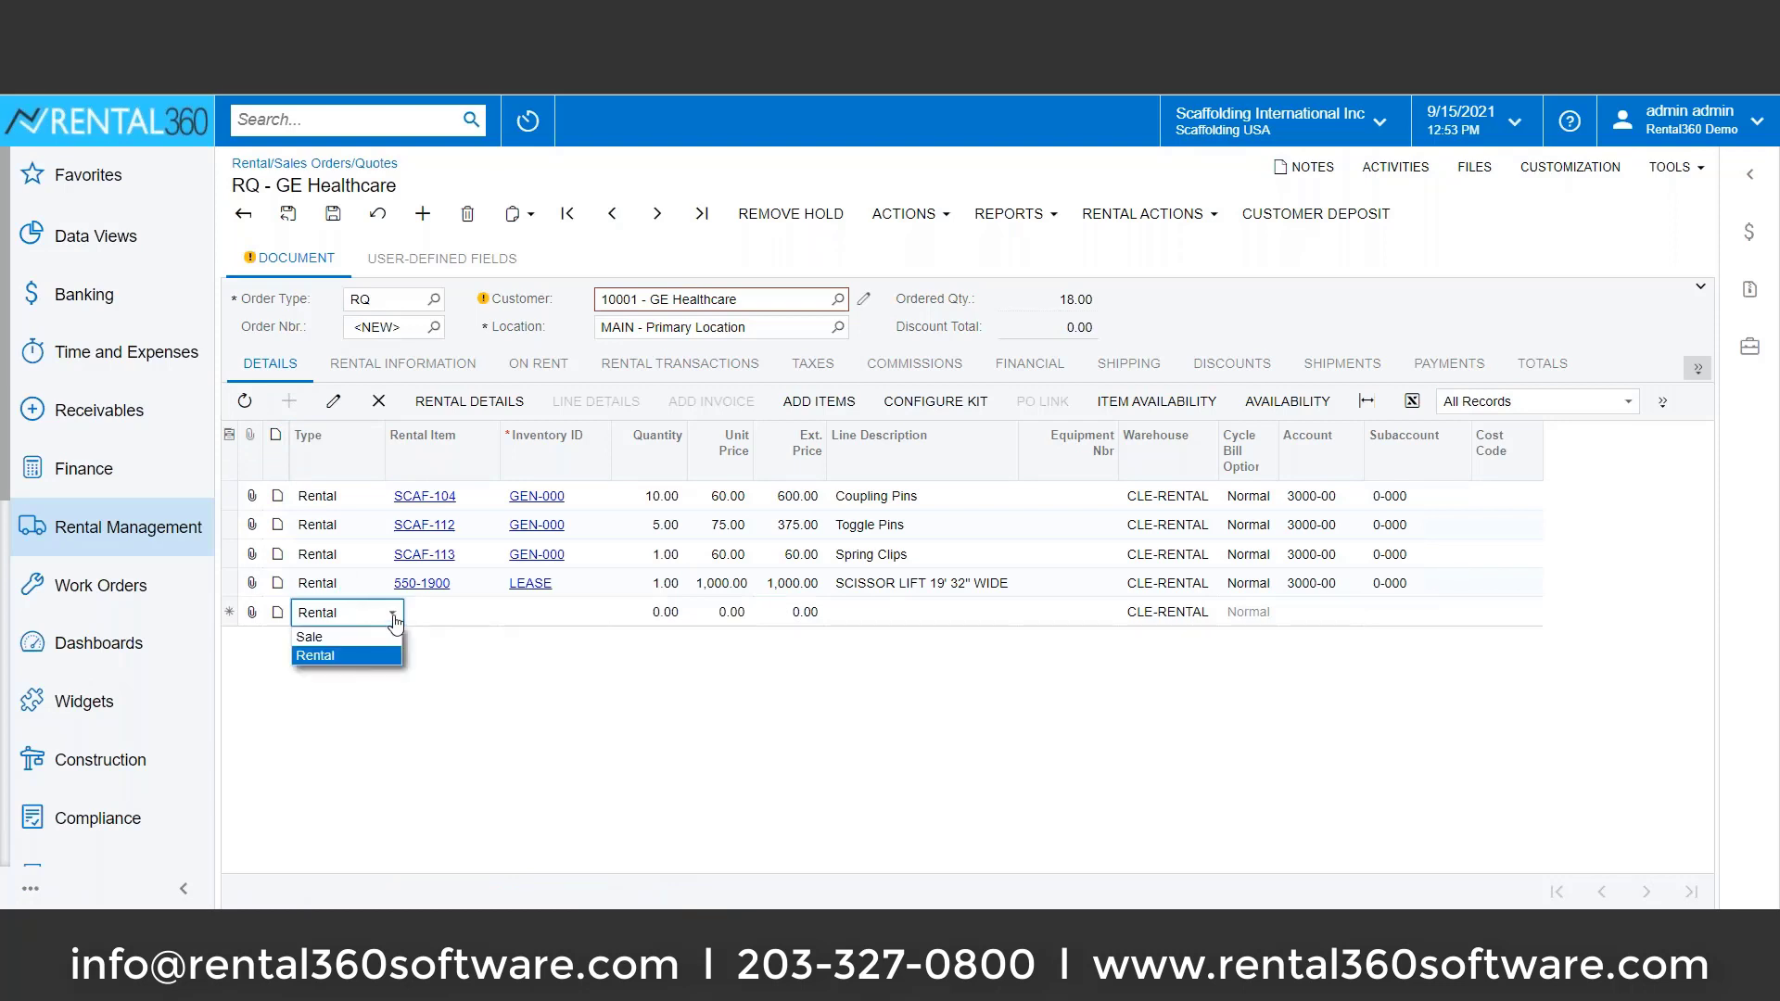
pyautogui.click(357, 638)
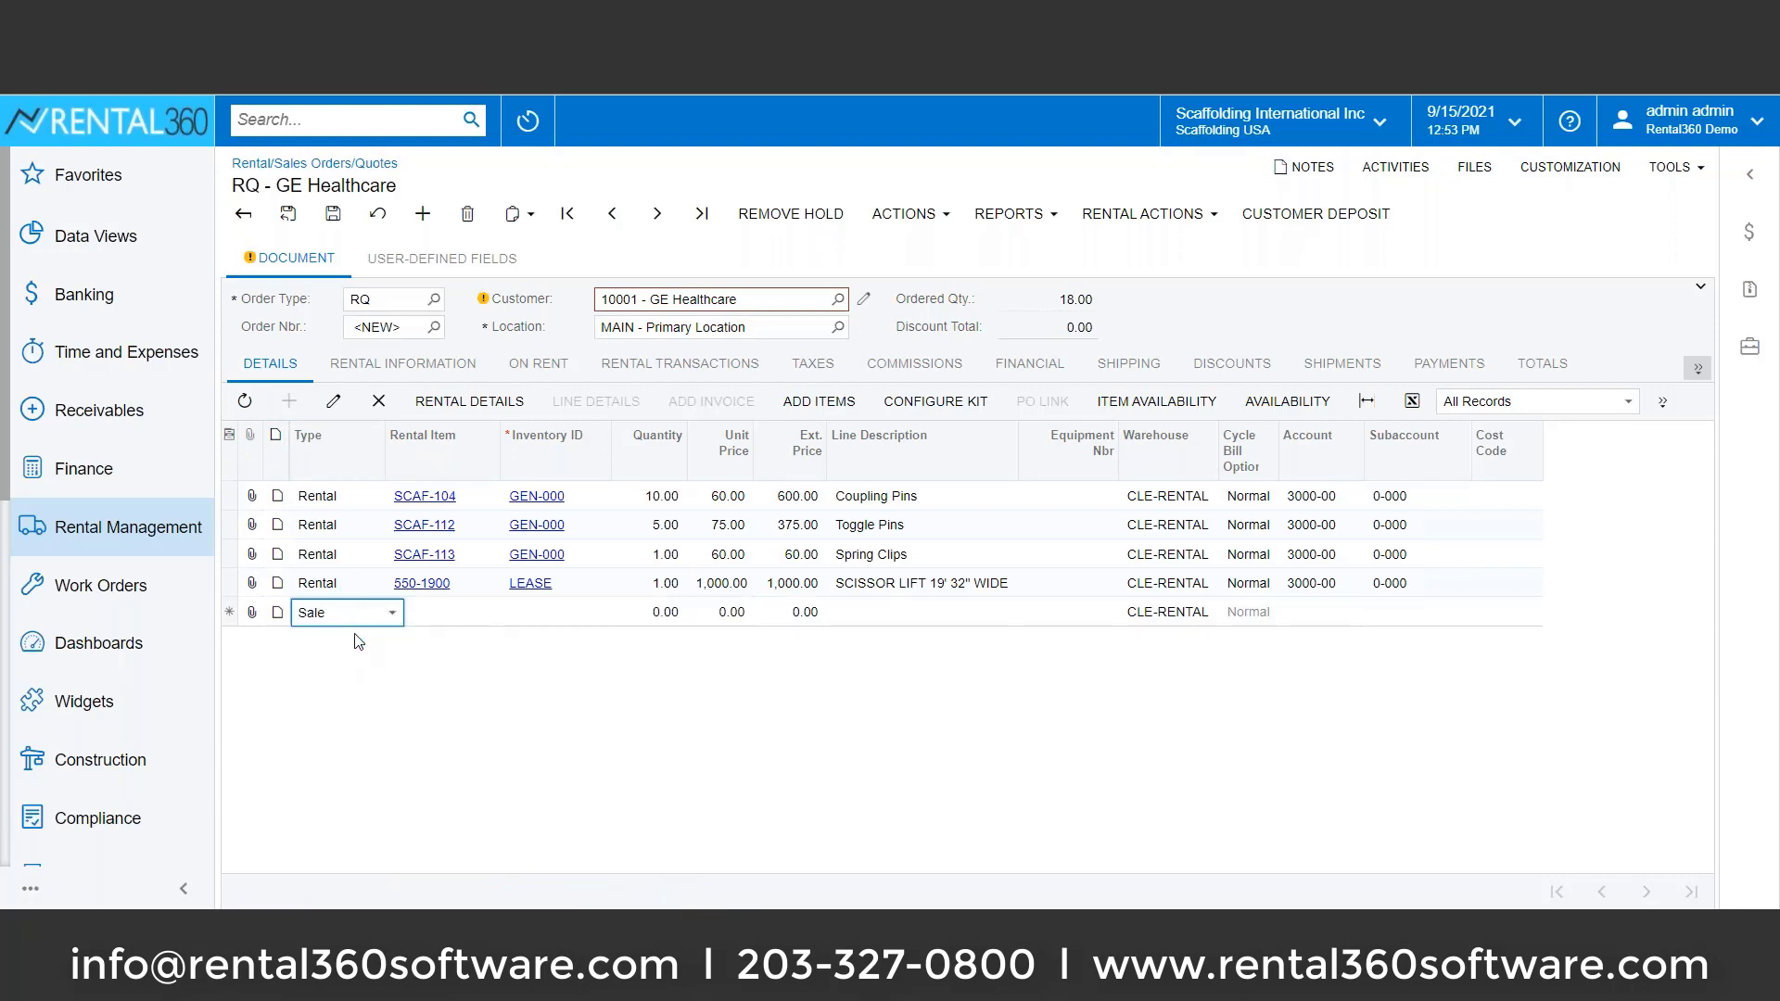
pyautogui.click(541, 618)
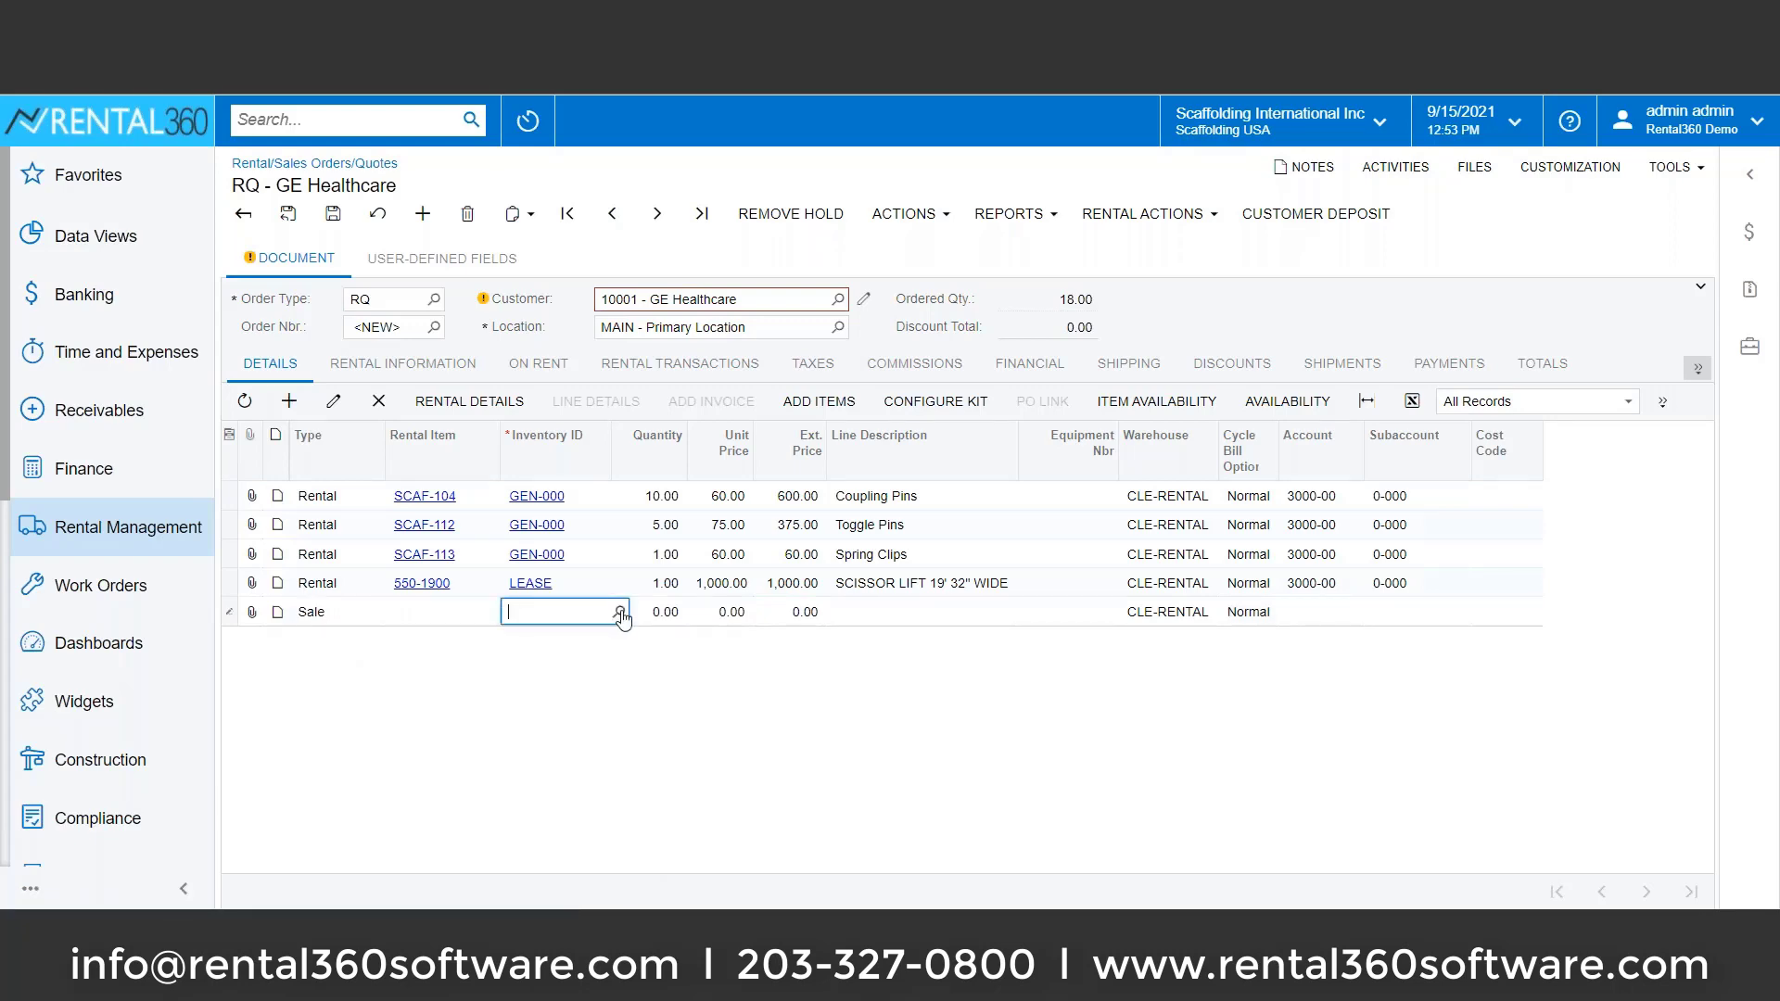
pyautogui.press('F3')
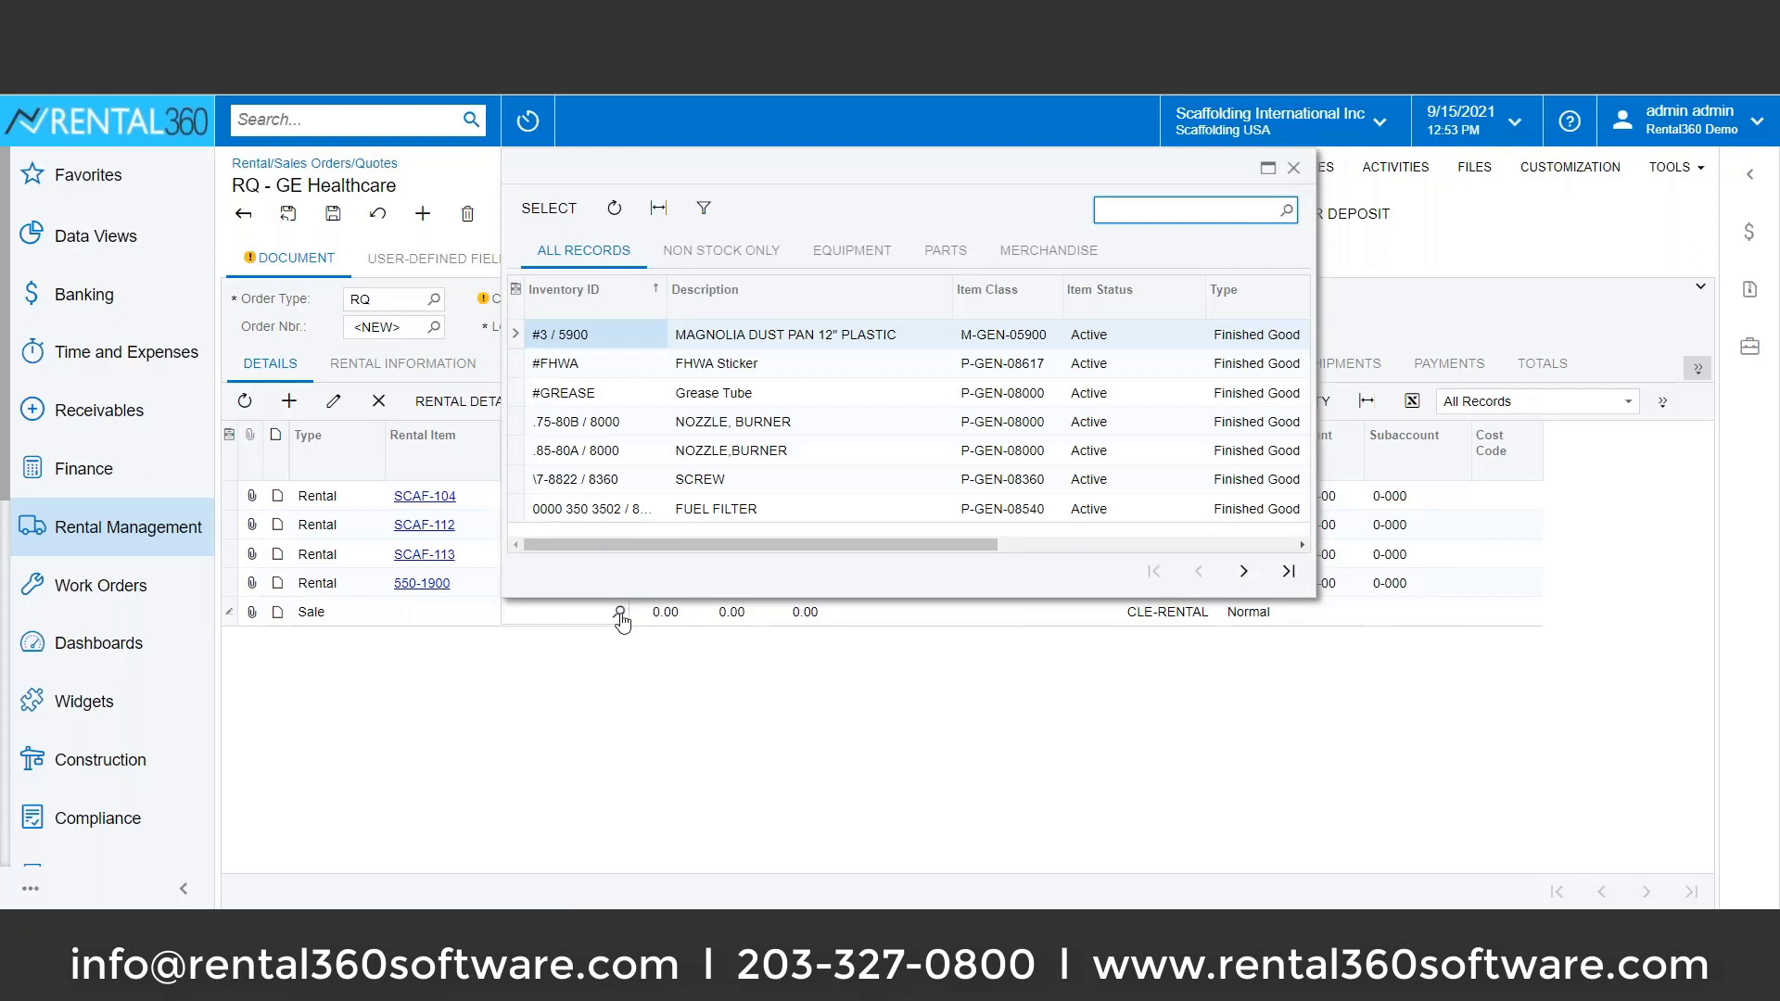
pyautogui.press('Escape')
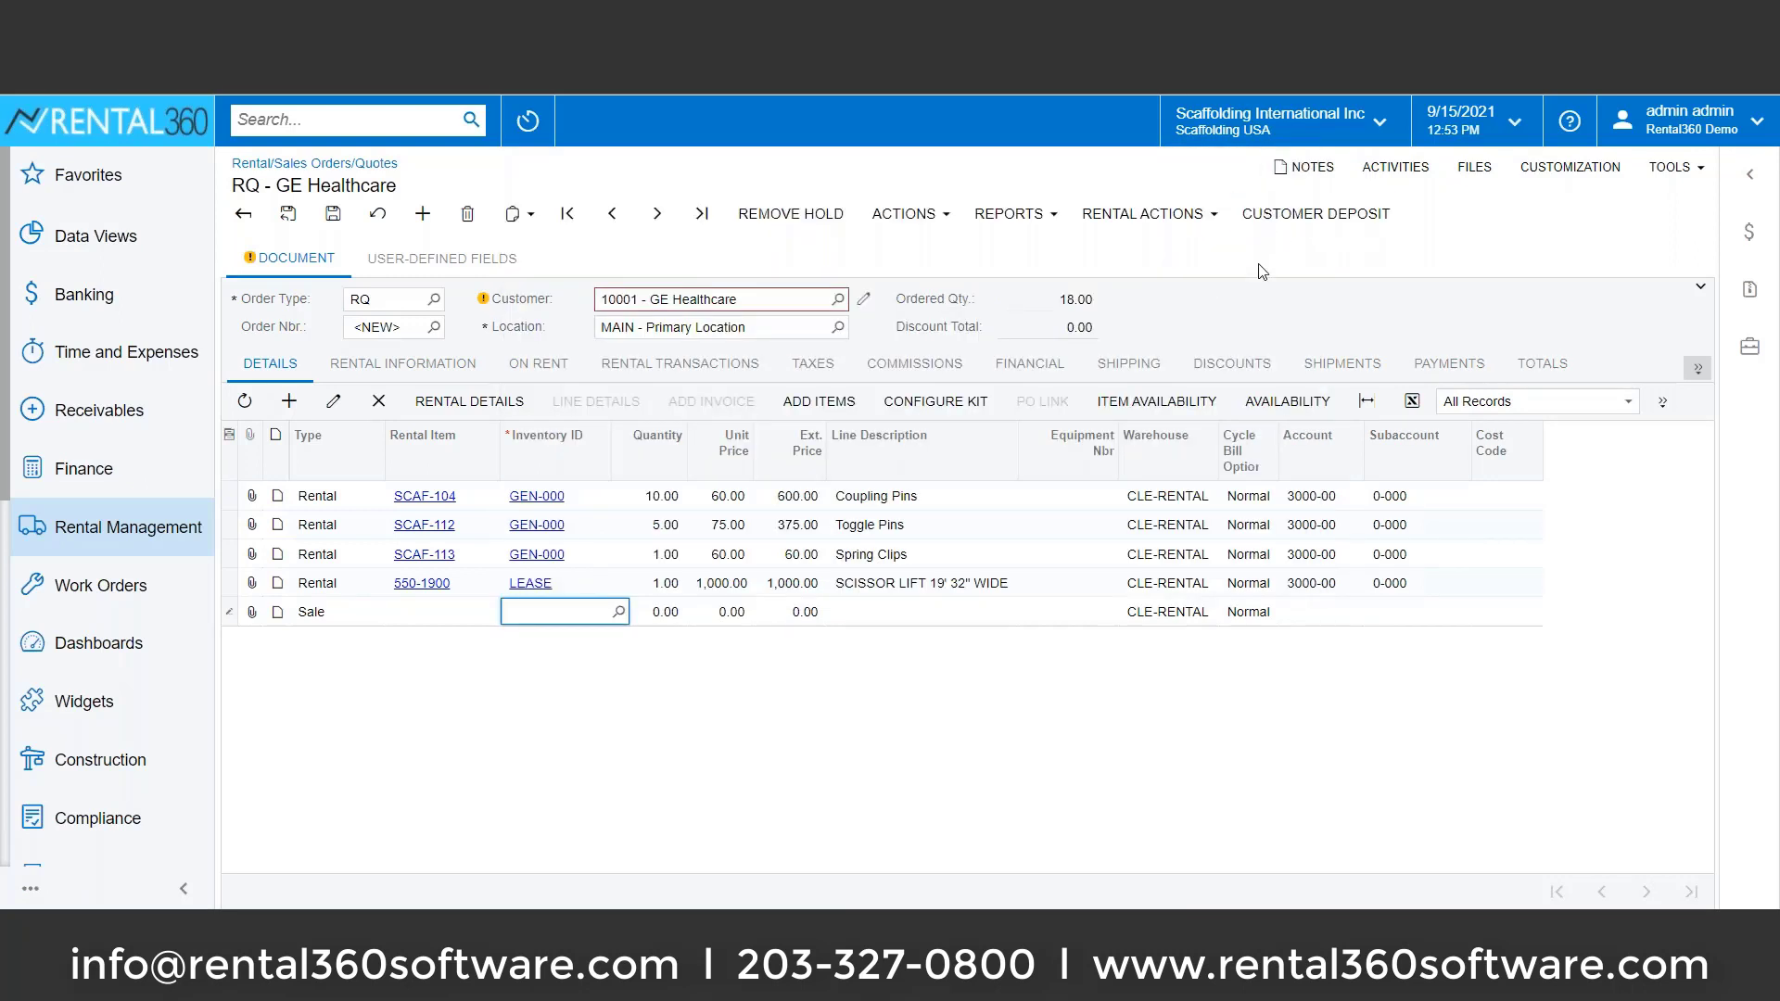
pyautogui.write('--del')
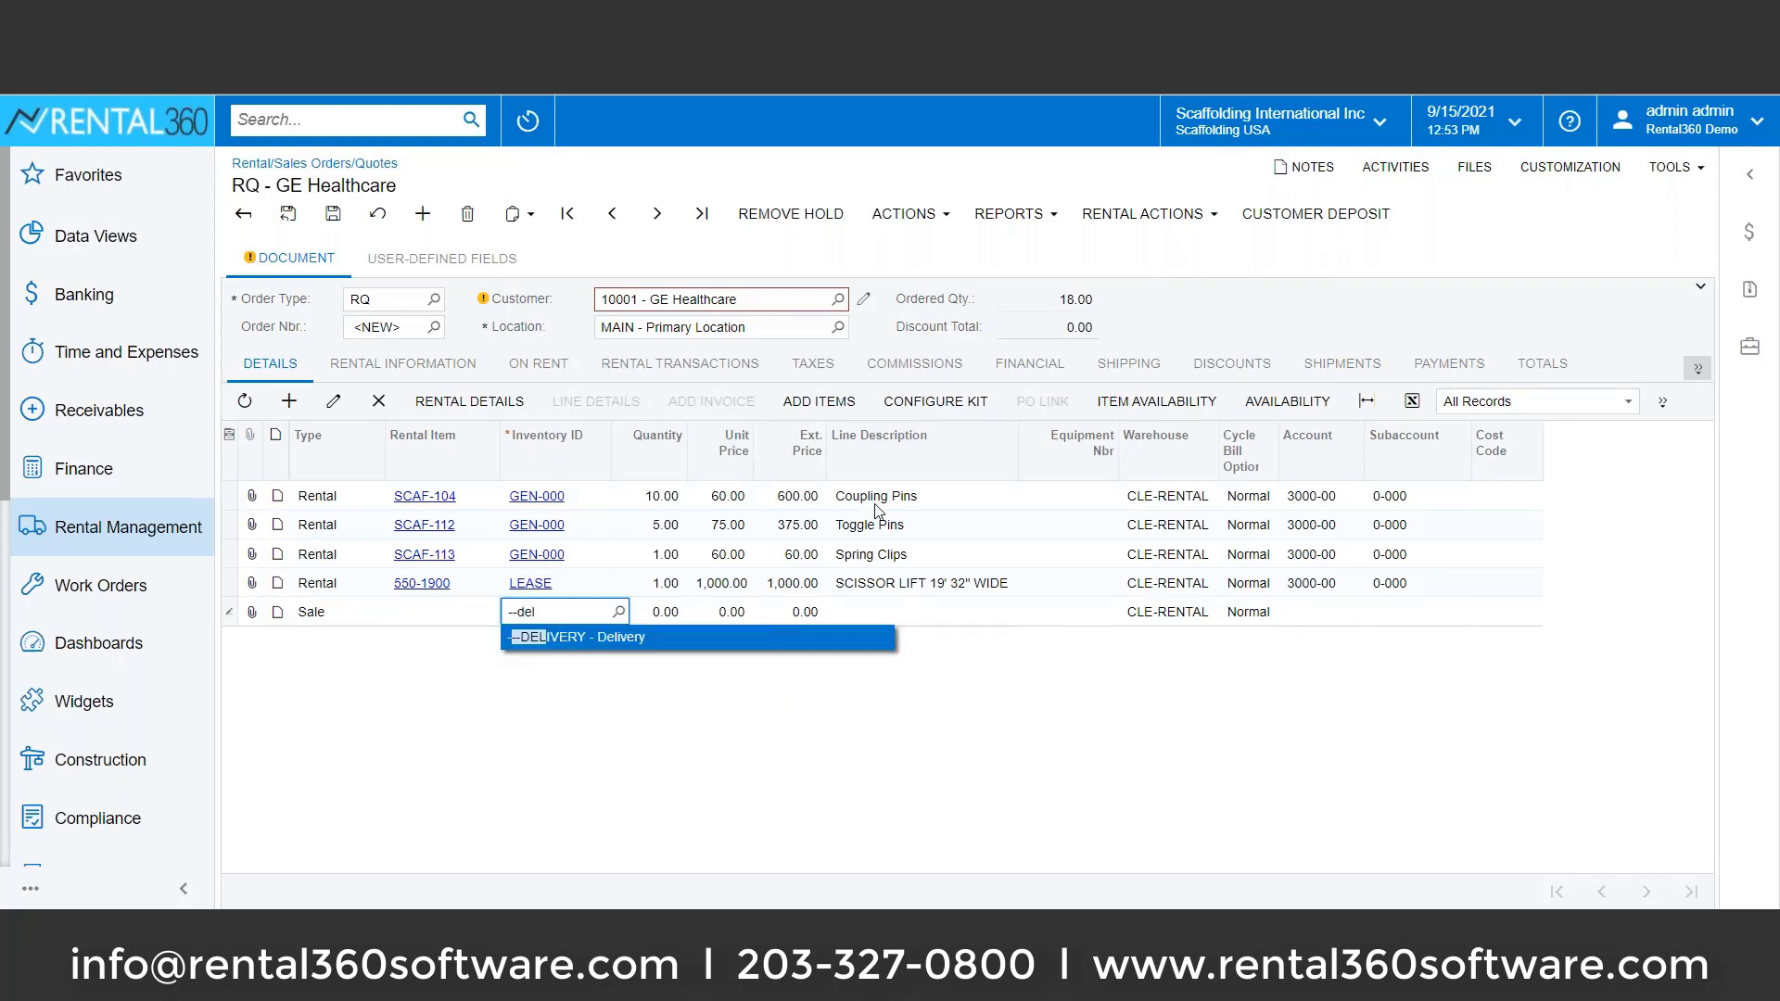
pyautogui.press('Return')
# Give the delivery line price 0, account 3000-00 and subaccount 0-000
pyautogui.press('Tab')
pyautogui.press('Tab')
pyautogui.press('Tab')
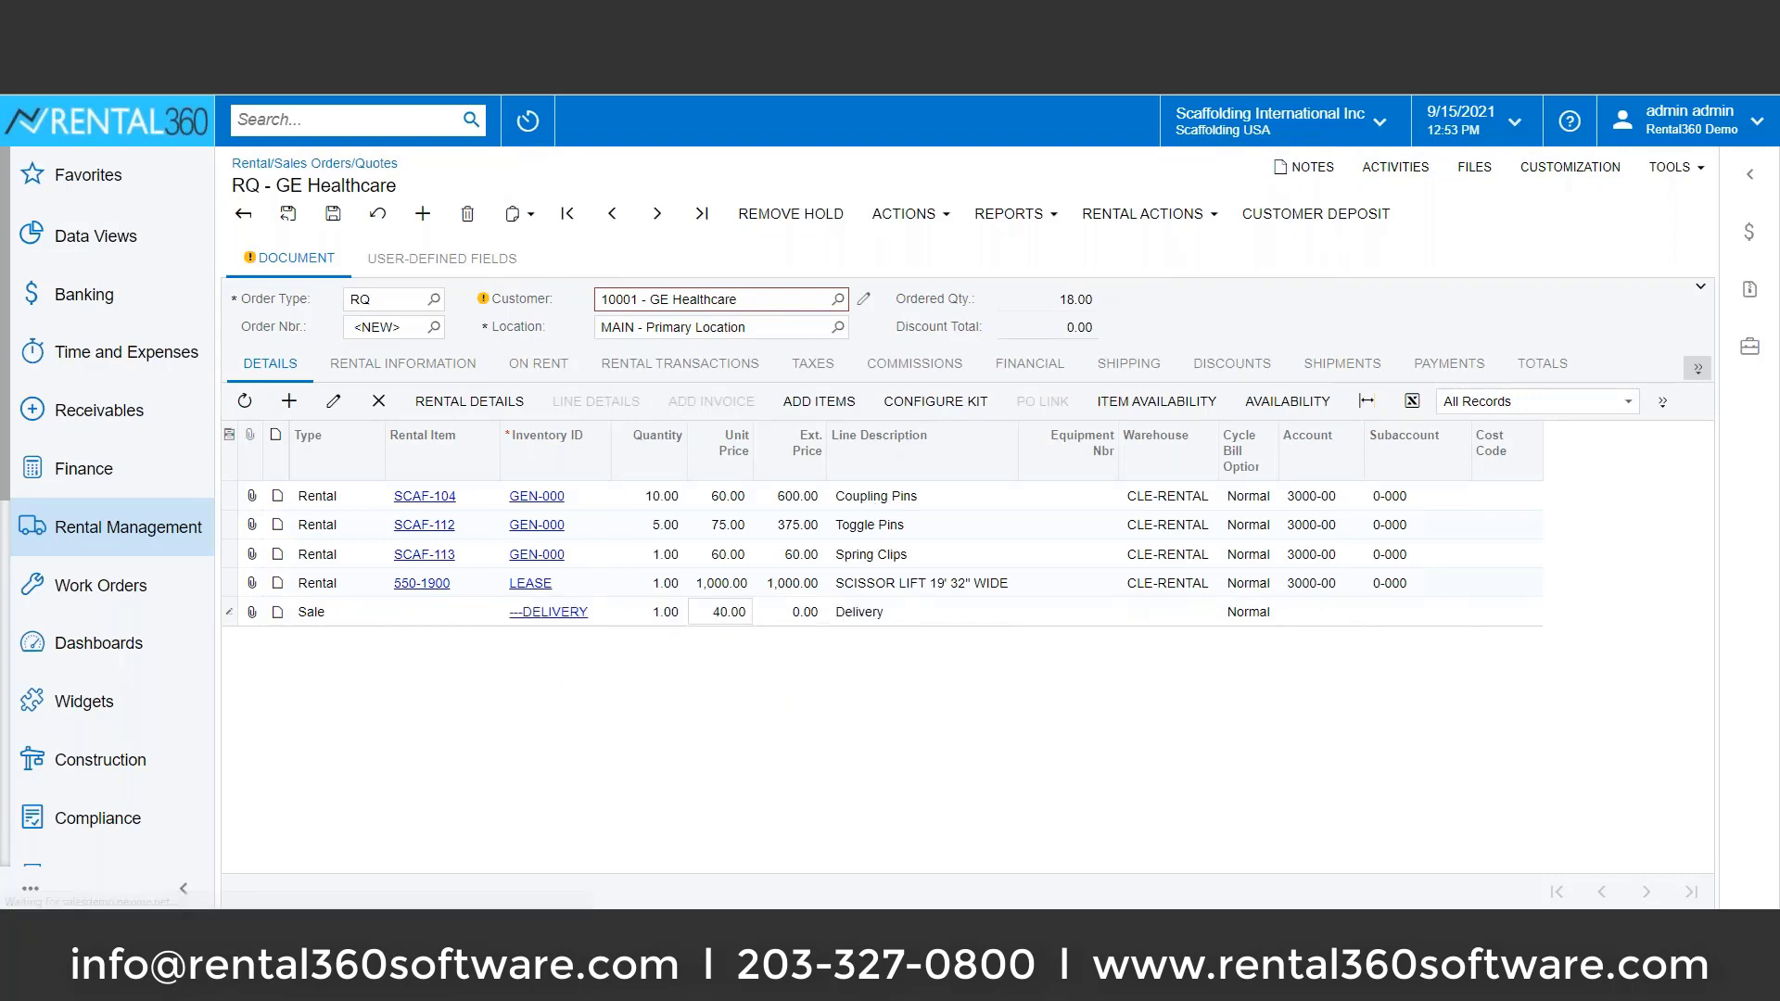
pyautogui.write('0')
pyautogui.press('Tab')
pyautogui.press('Tab')
pyautogui.press('Tab')
pyautogui.press('Tab')
pyautogui.write('230000')
pyautogui.press('Tab')
pyautogui.hotkey('shift', 'Tab')
pyautogui.write('300000')
pyautogui.press('Tab')
pyautogui.write('0000')
pyautogui.press('Tab')
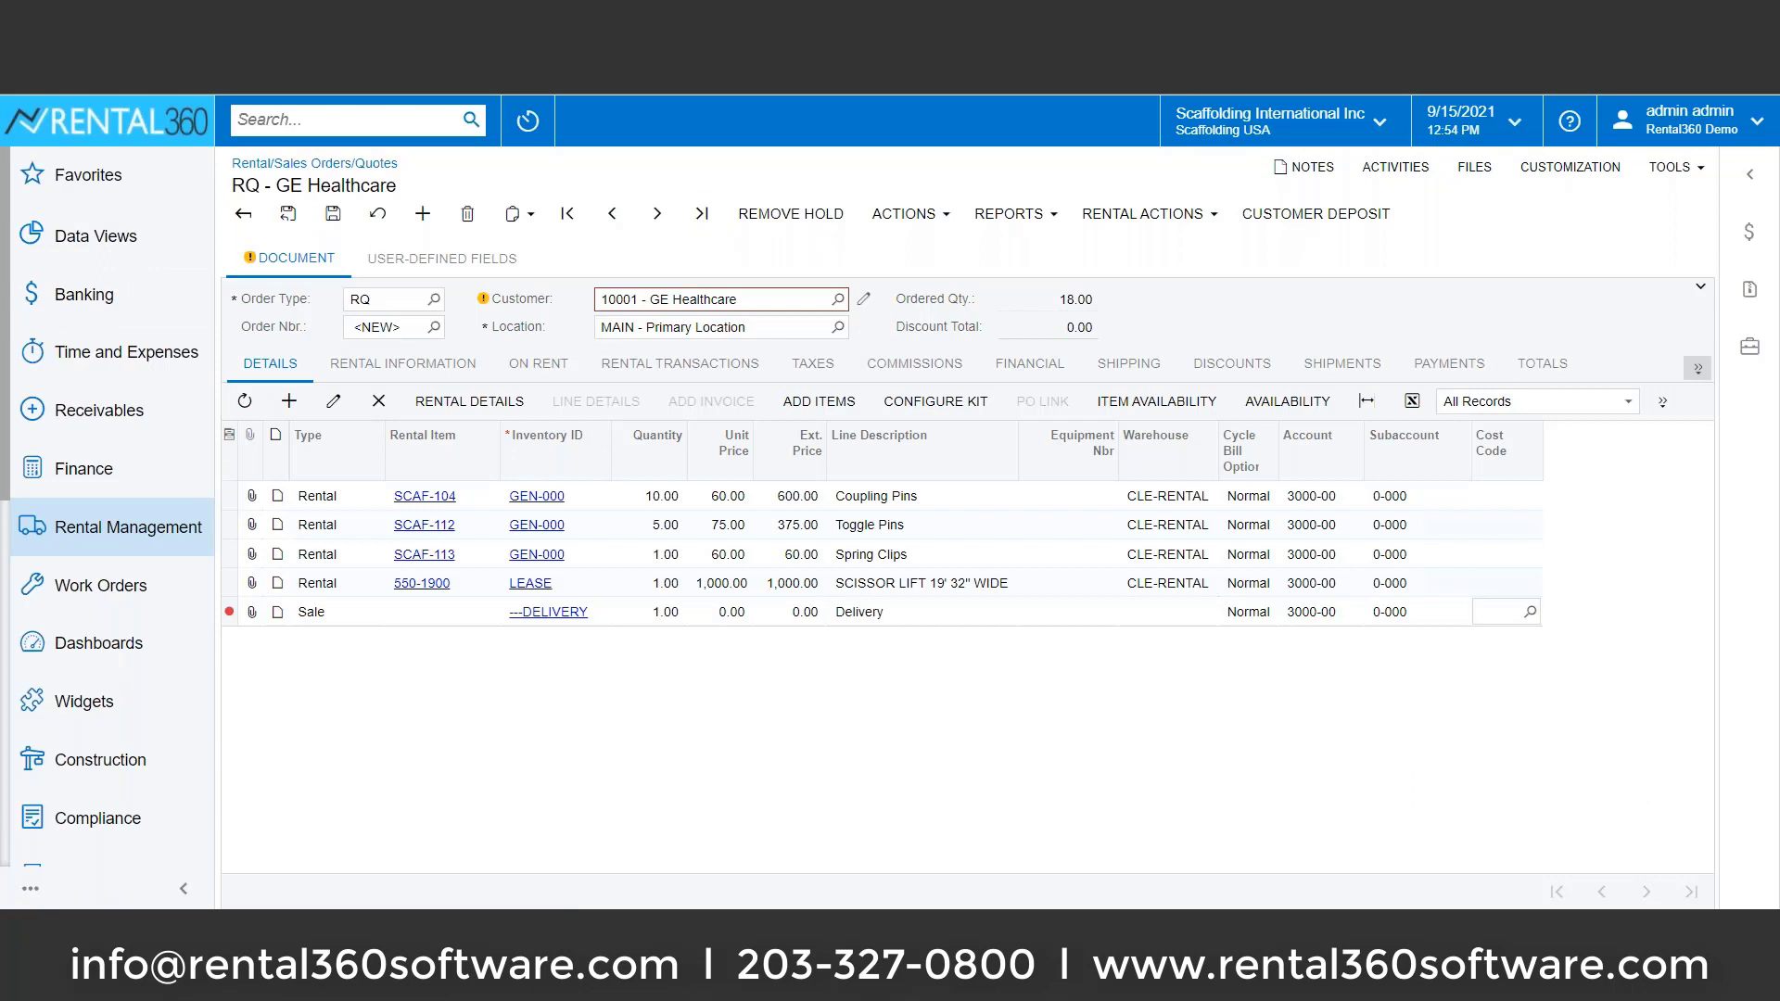
# Save the quote as CL2000213 and show its Rental Information add-on charges
pyautogui.click(333, 213)
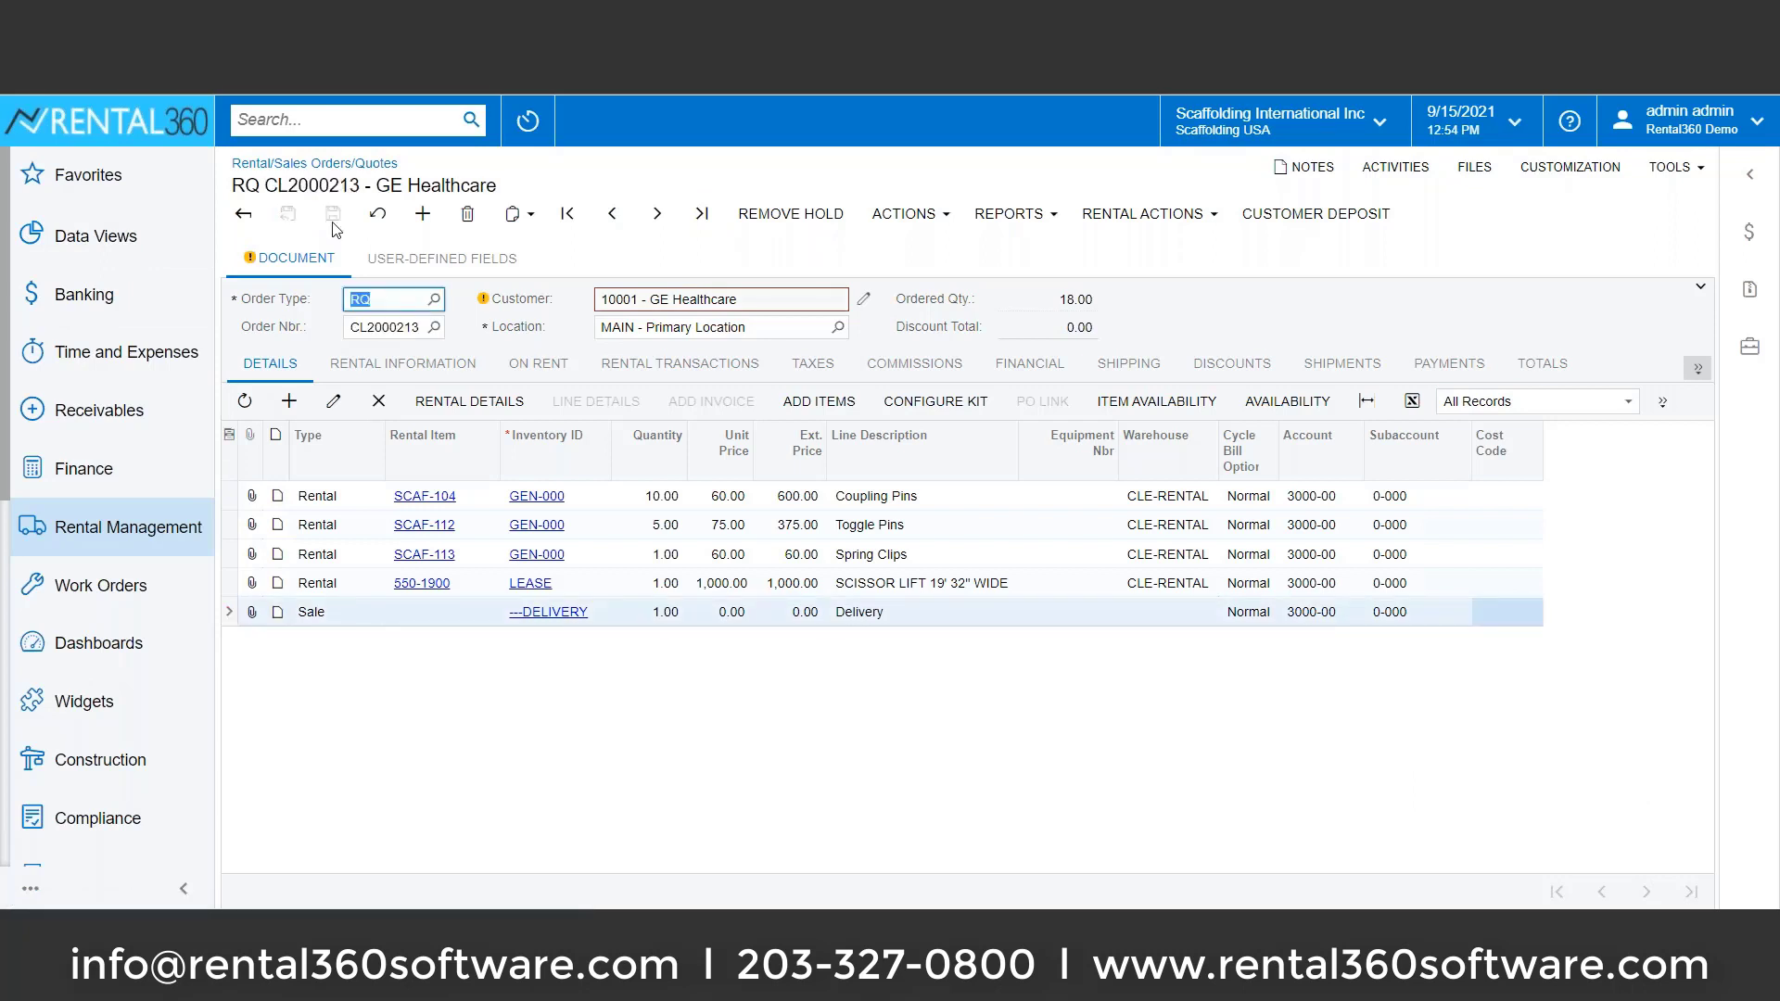
pyautogui.click(394, 366)
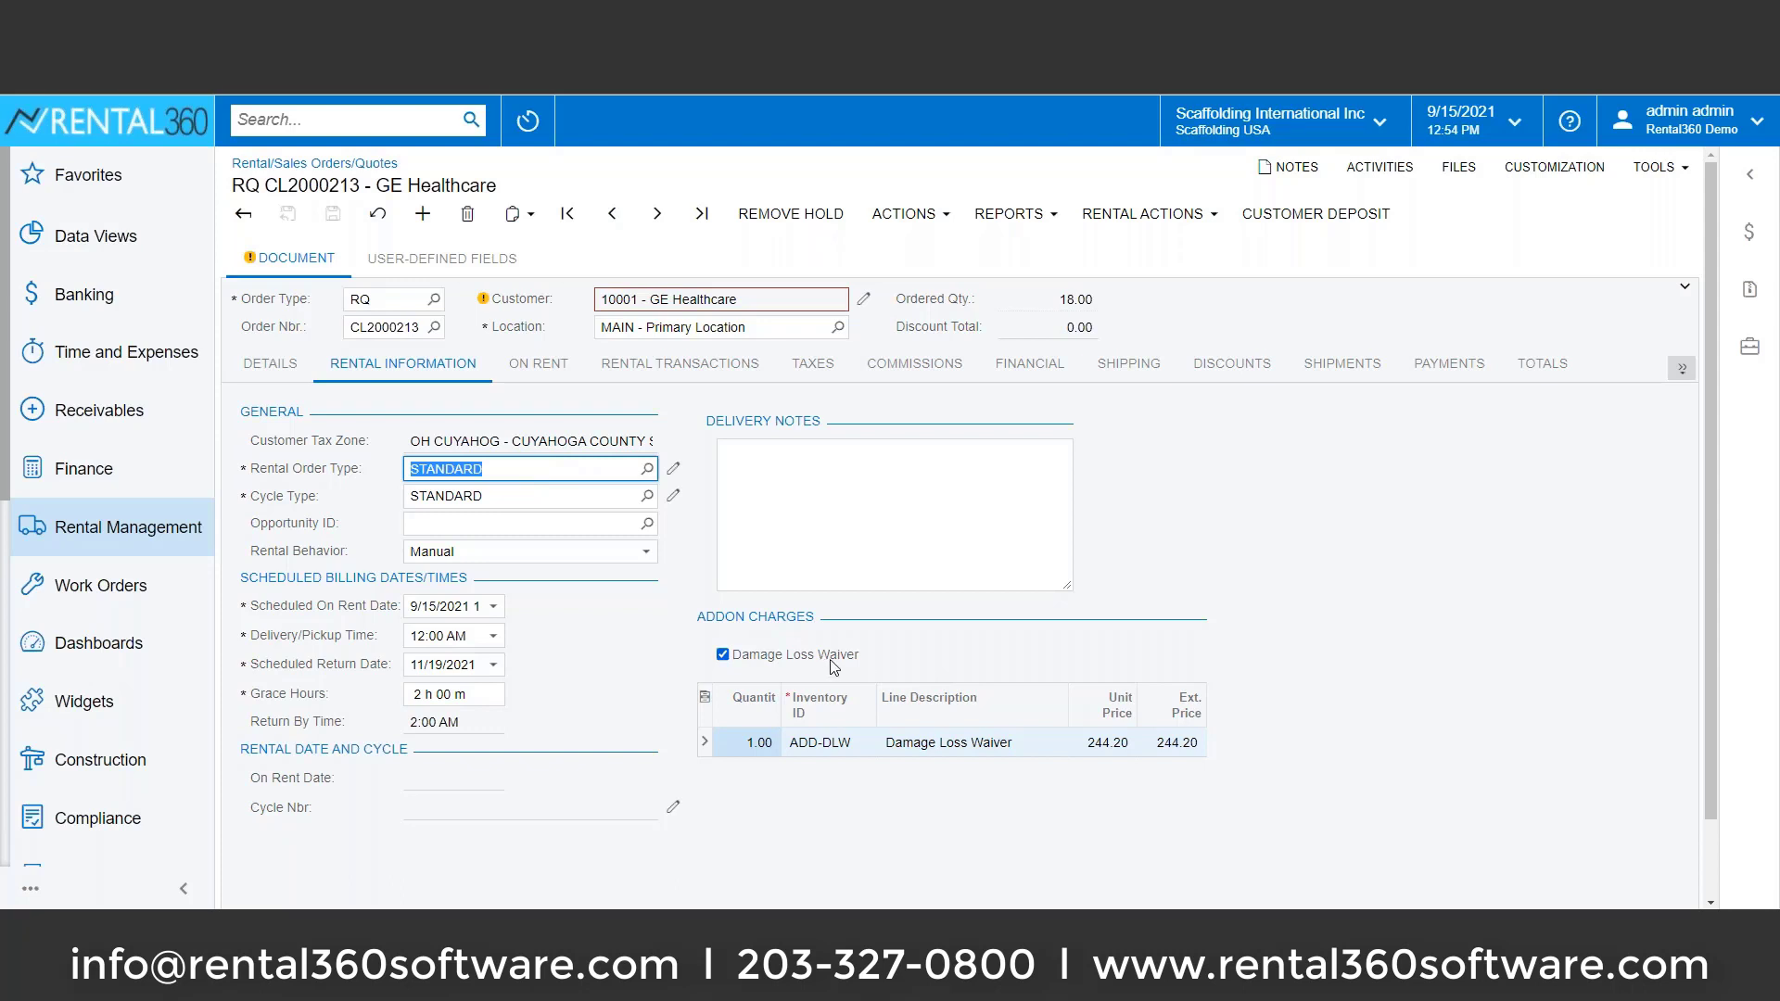
# Drop the Damage Loss Waiver add-on, save, and print the quote from Details
pyautogui.click(723, 655)
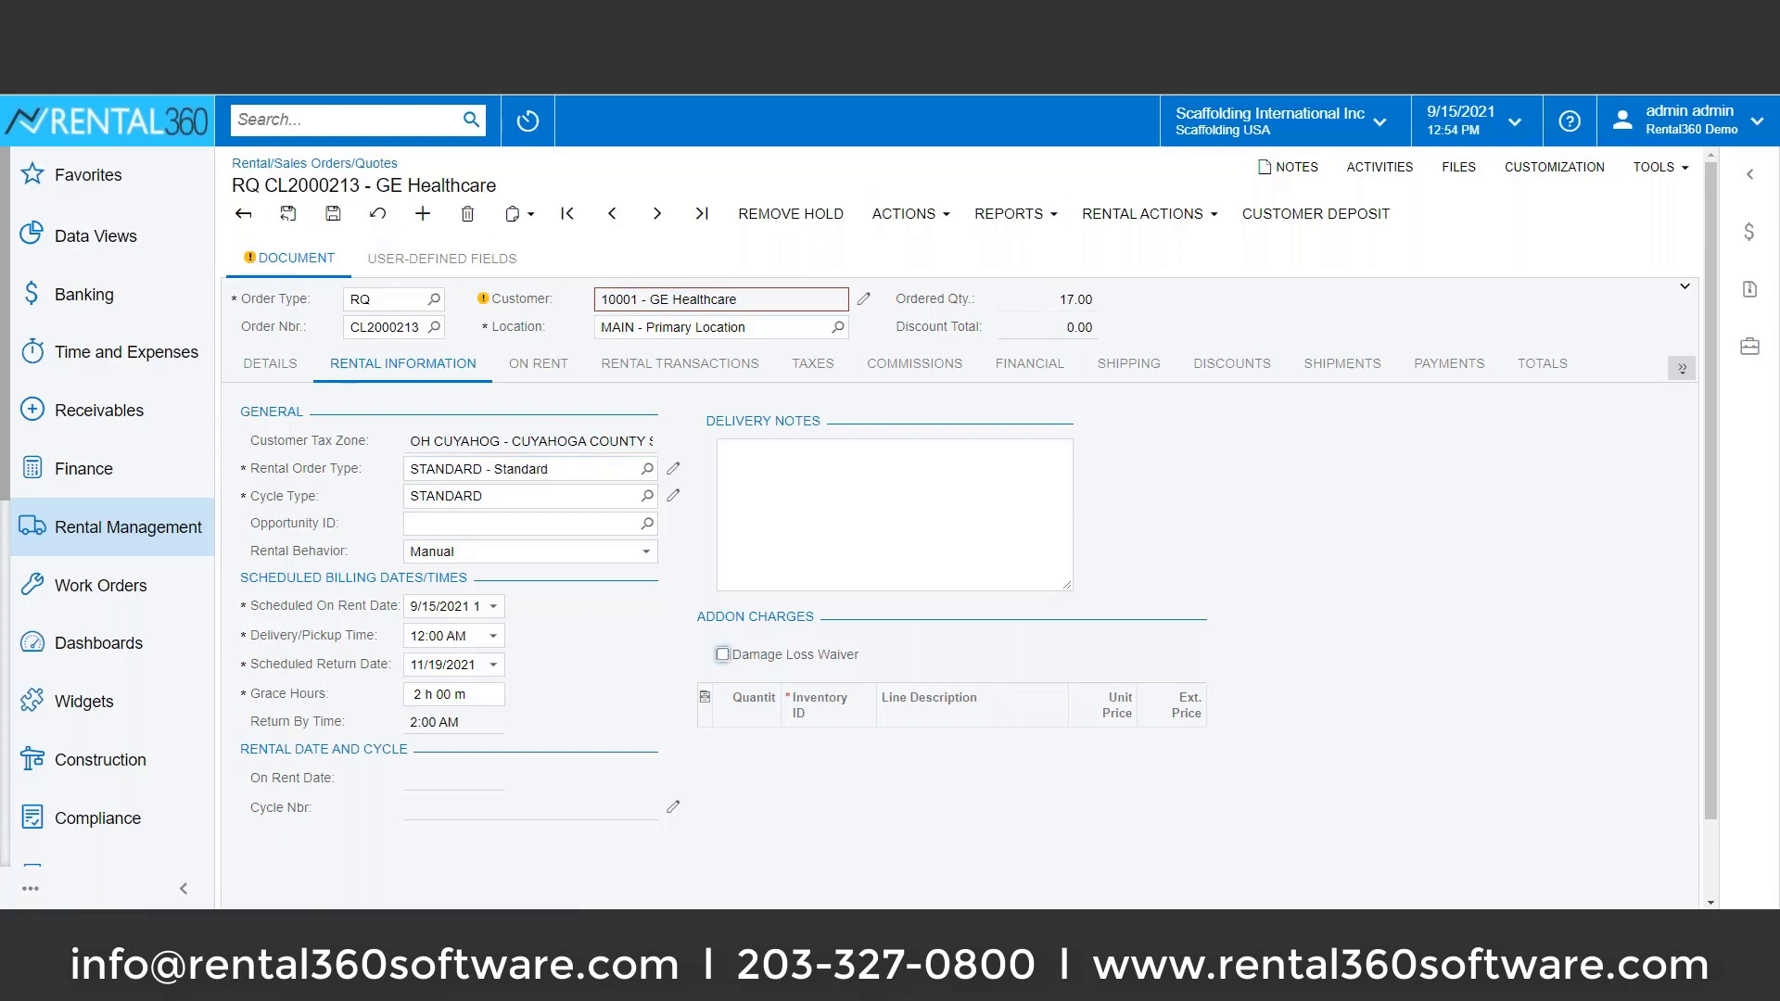
pyautogui.click(333, 213)
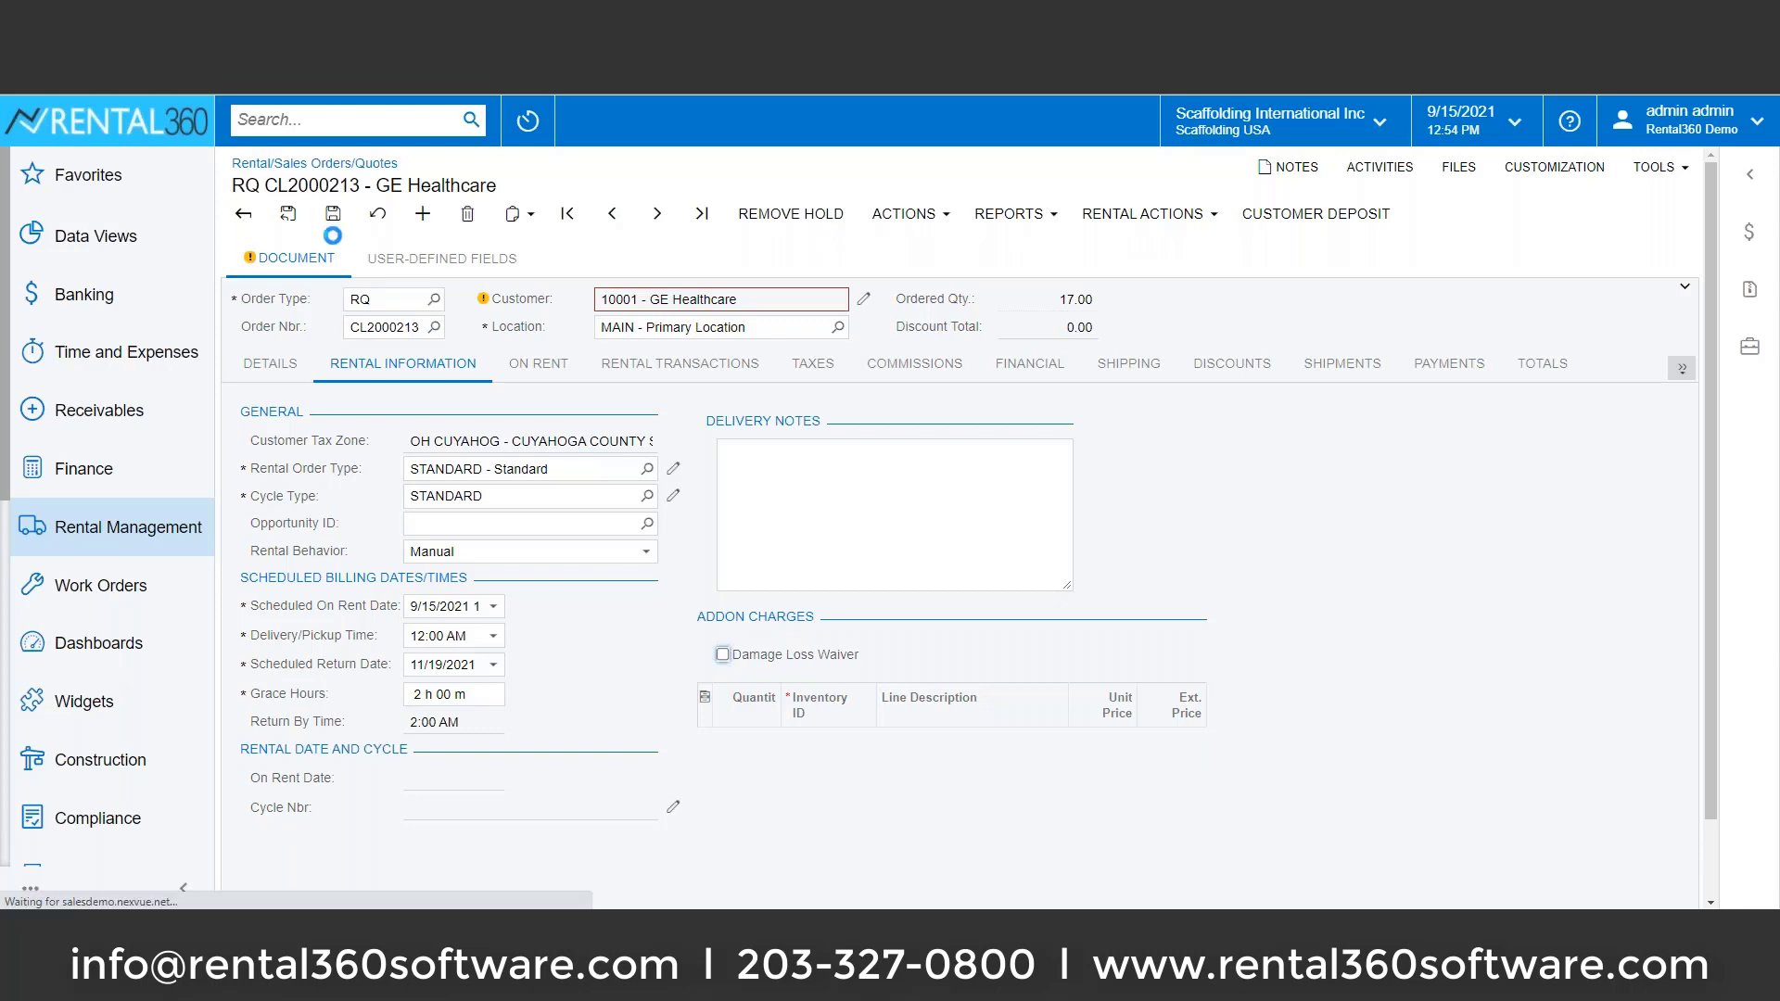
pyautogui.click(278, 369)
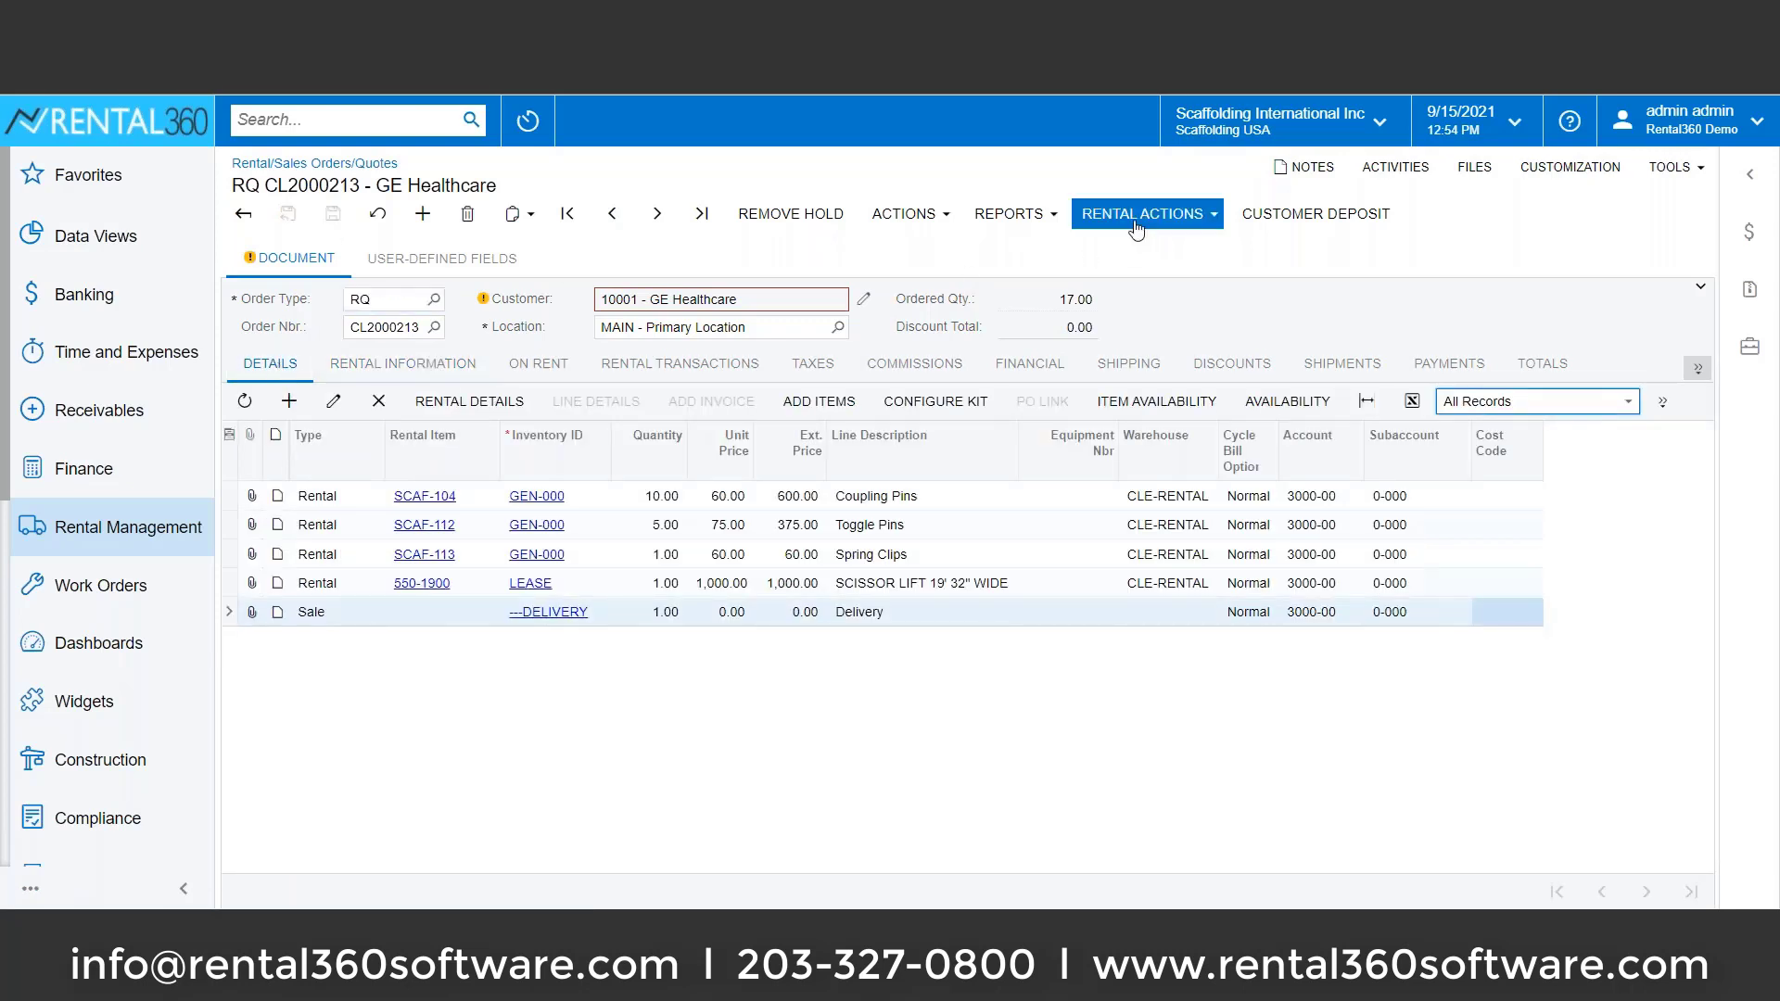
pyautogui.click(1015, 214)
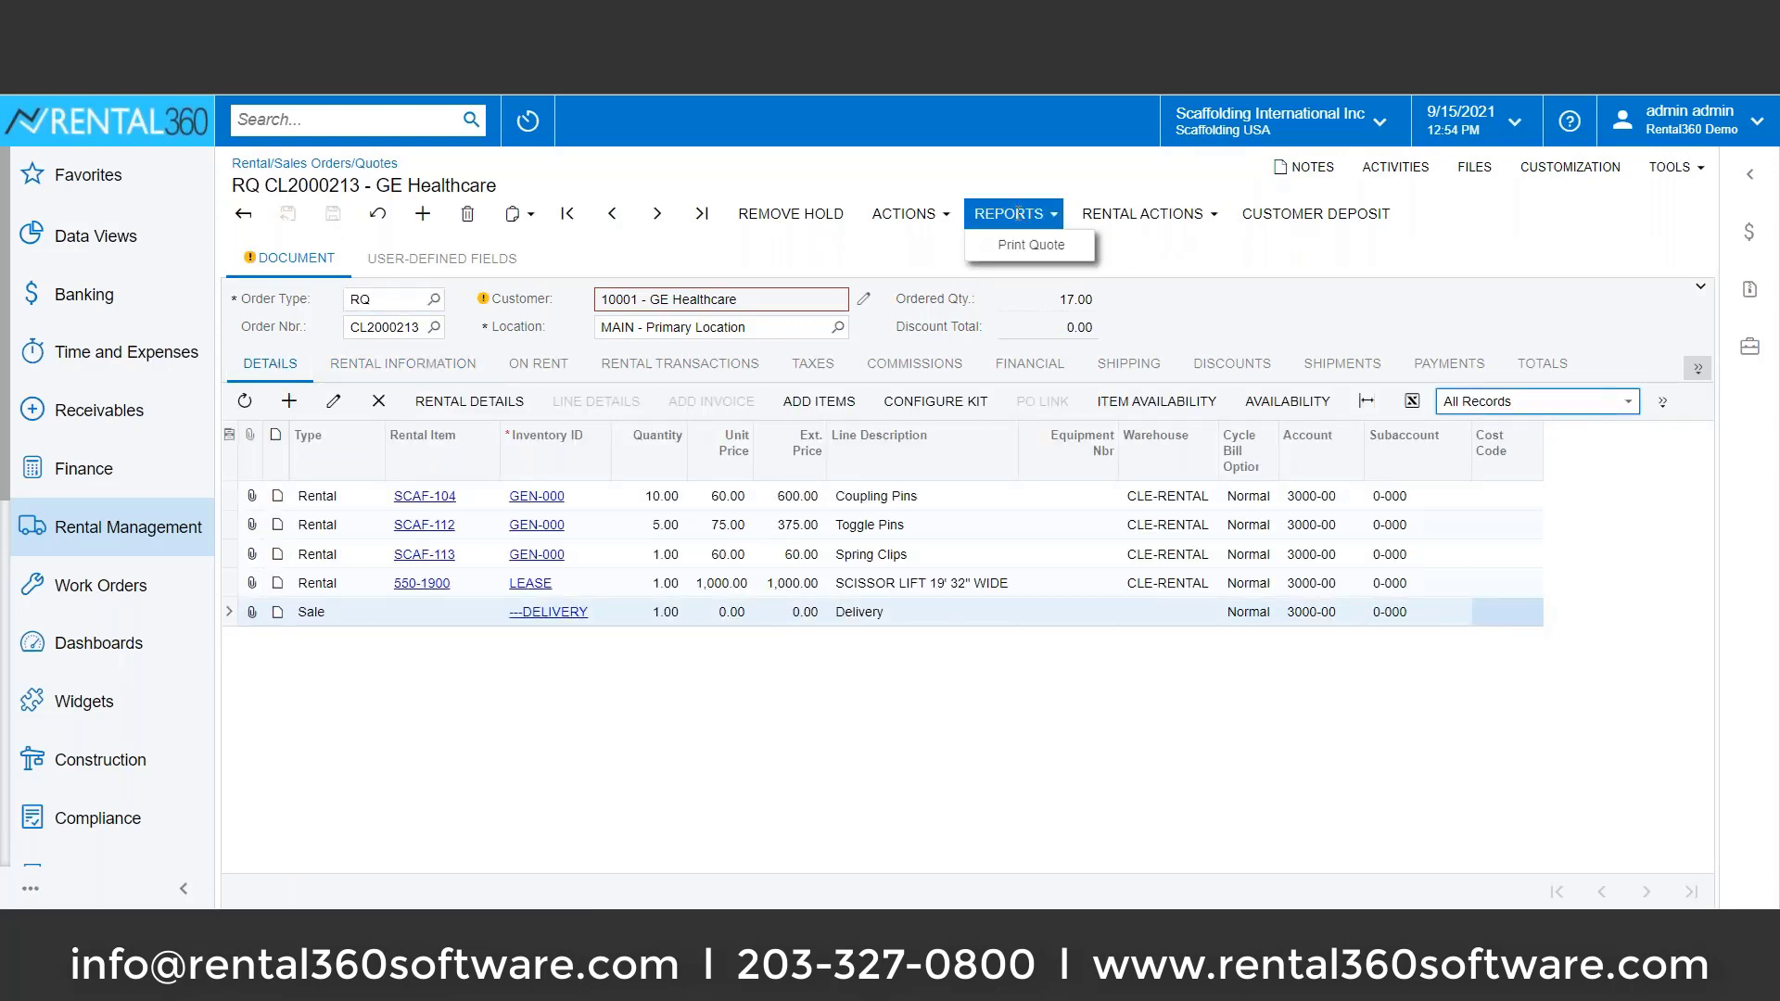